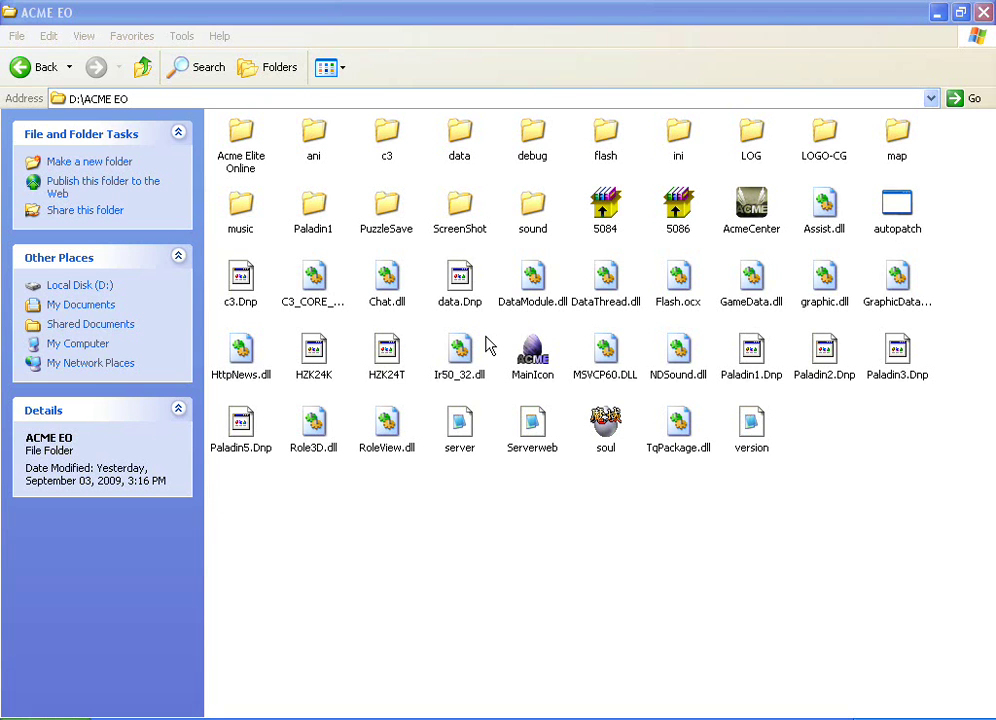
Browse to the c3\texture folder inside ACME EO and open texture file 001190400 in Photoshop.
{"action": "left_click", "coordinate": [377, 32]}
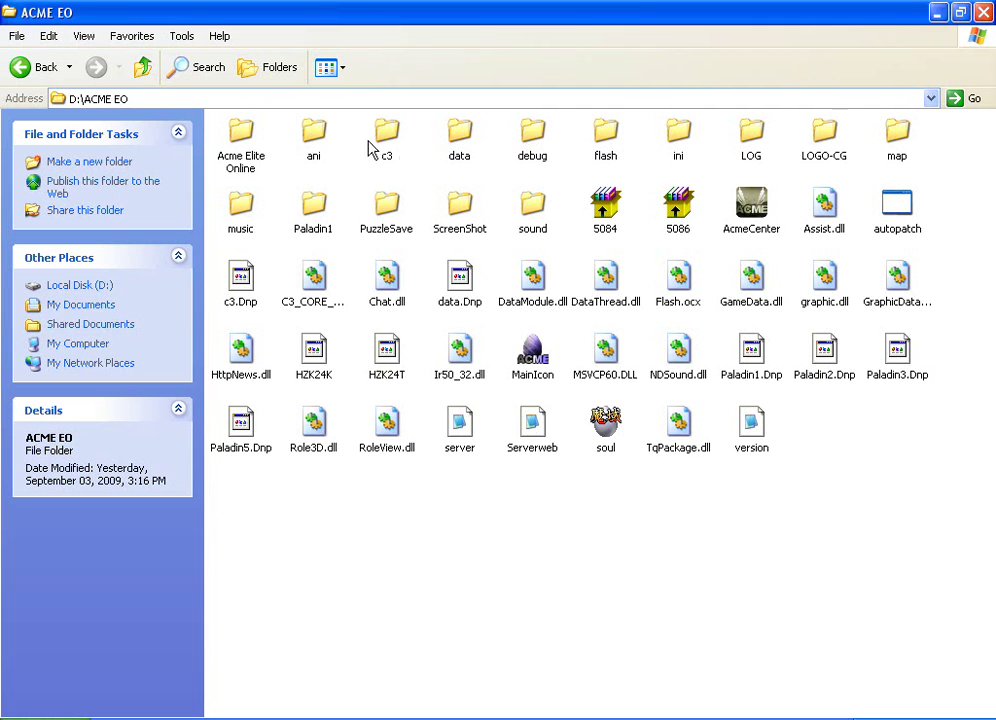
{"action": "double_click", "coordinate": [380, 138]}
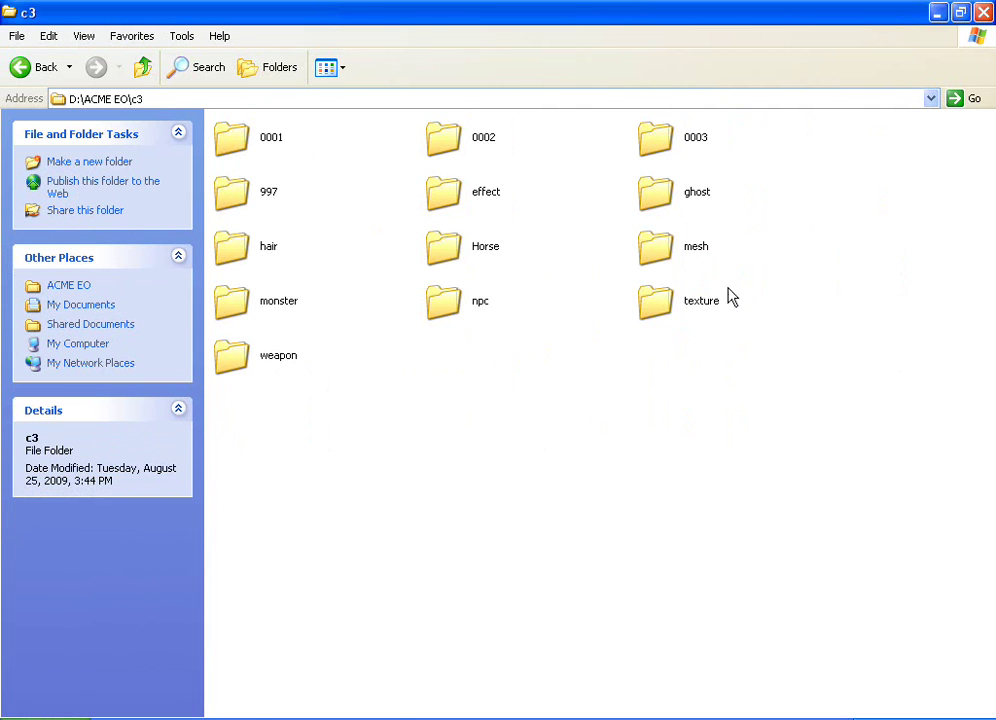
{"action": "double_click", "coordinate": [665, 302]}
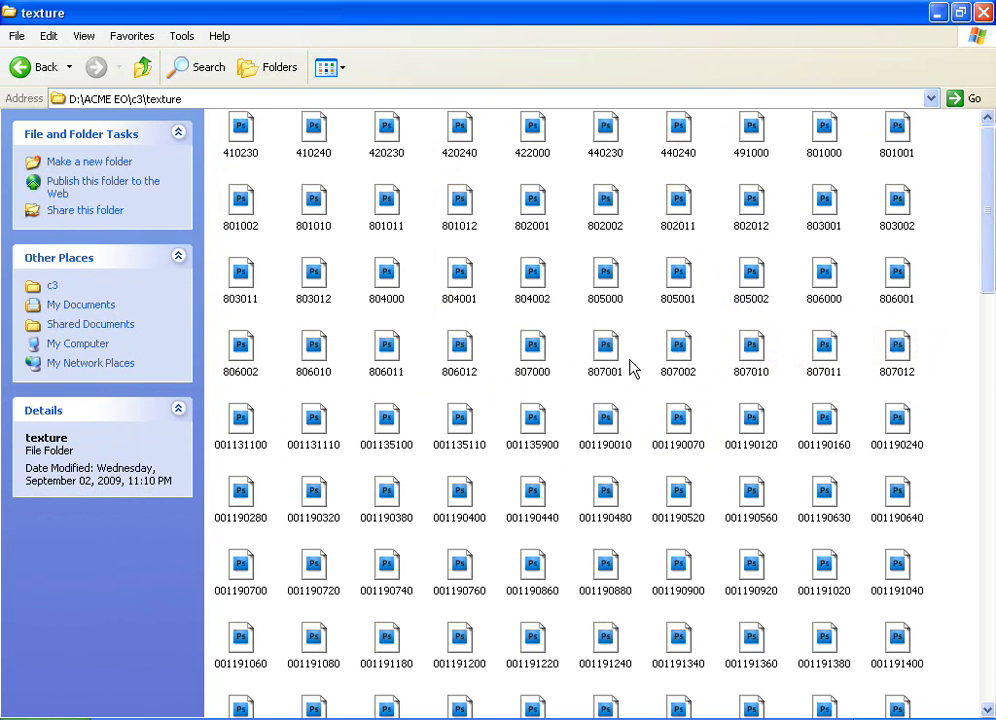
{"action": "left_click", "coordinate": [465, 500]}
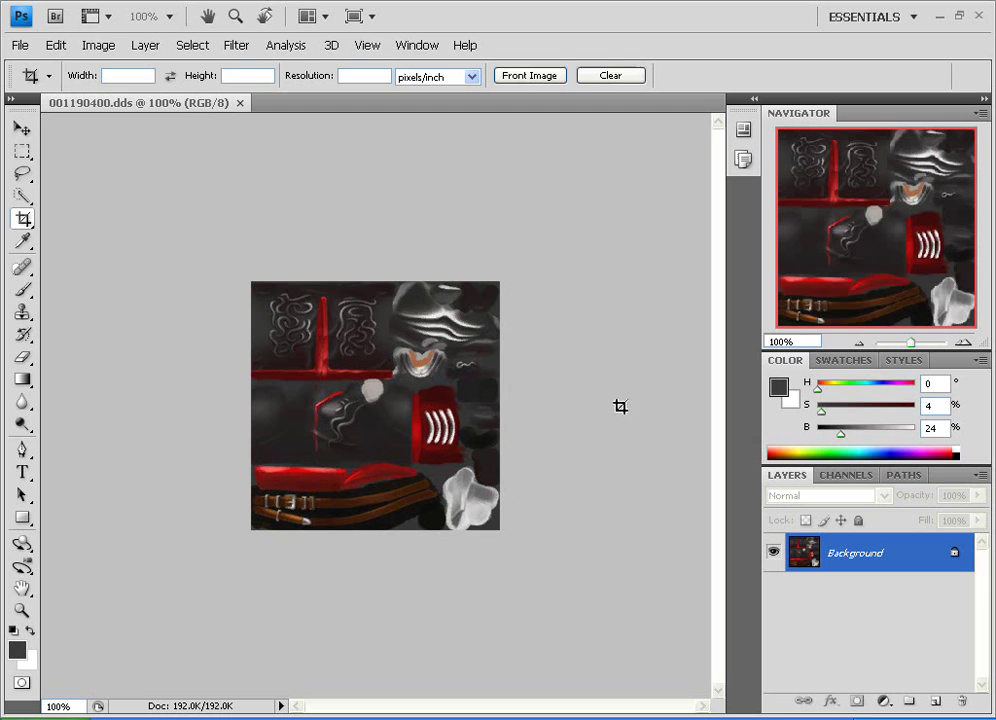
Add a blank layer above the Background layer of the texture.
{"action": "key", "text": "l"}
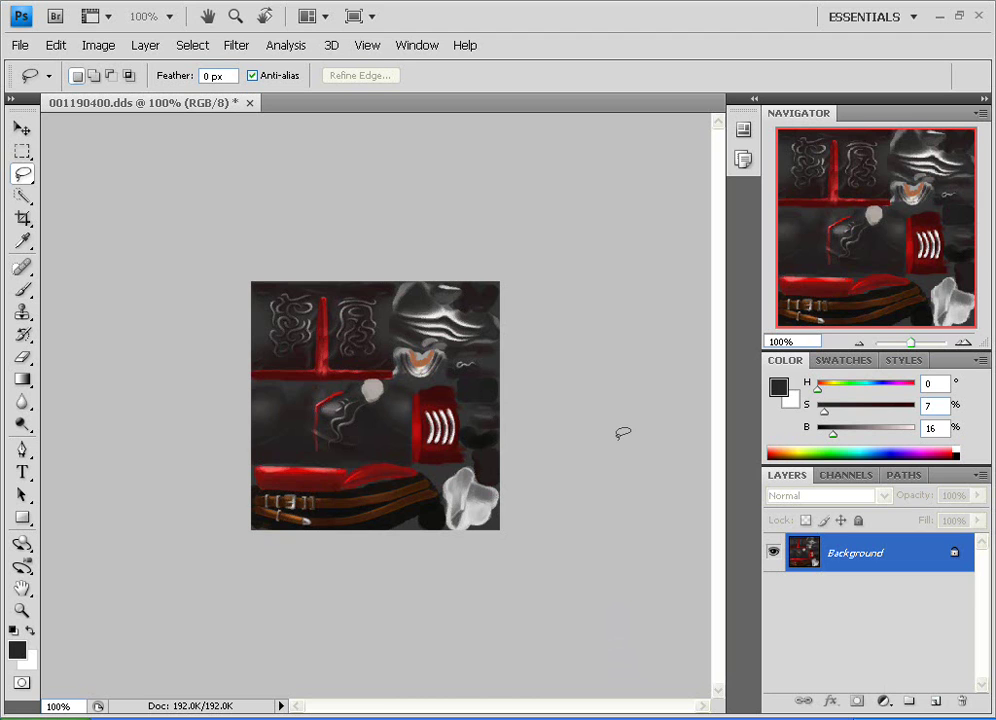
{"action": "left_click", "coordinate": [936, 703]}
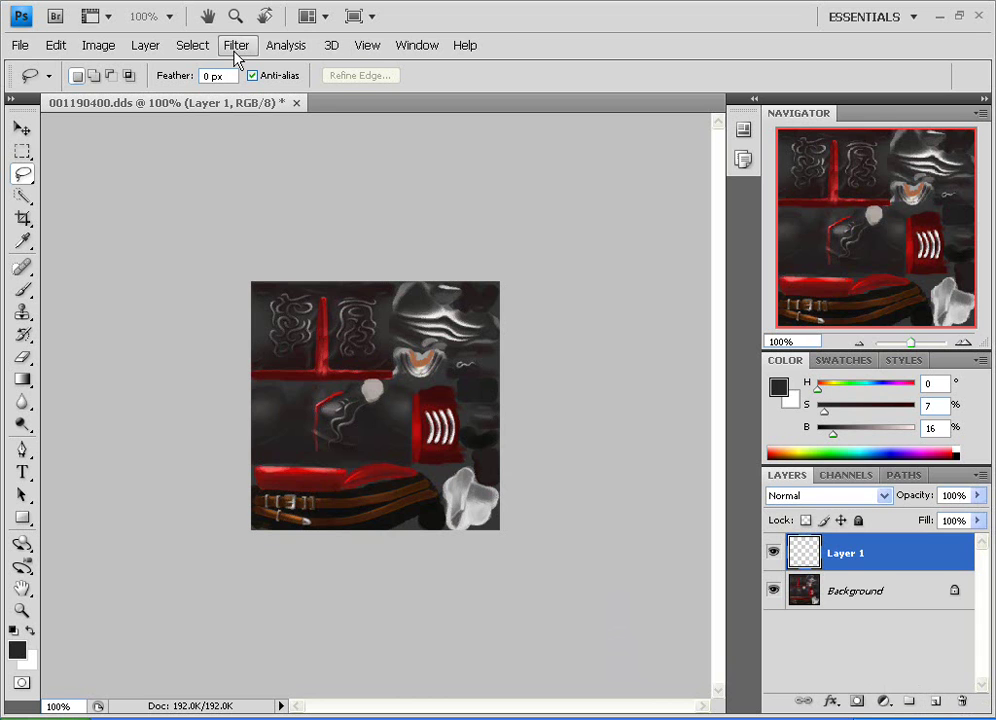
{"action": "left_click", "coordinate": [146, 45]}
{"action": "mouse_move", "coordinate": [172, 71]}
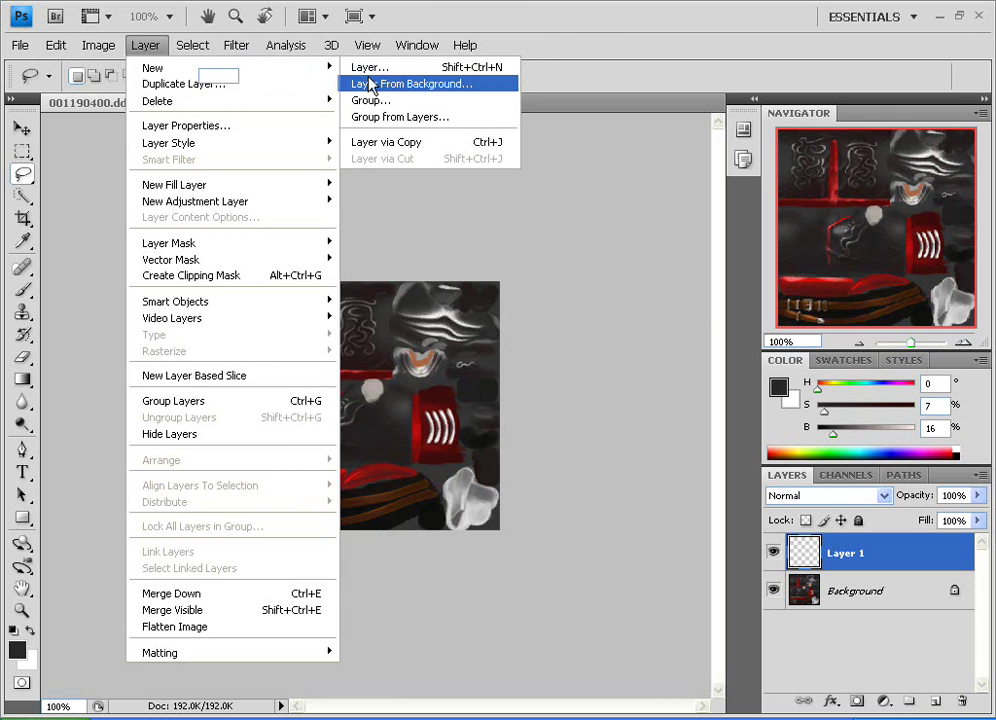
{"action": "left_click", "coordinate": [405, 84]}
{"action": "key", "text": "Escape"}
Add a second blank layer with the New Layer command, and delete it again.
{"action": "left_click", "coordinate": [146, 45]}
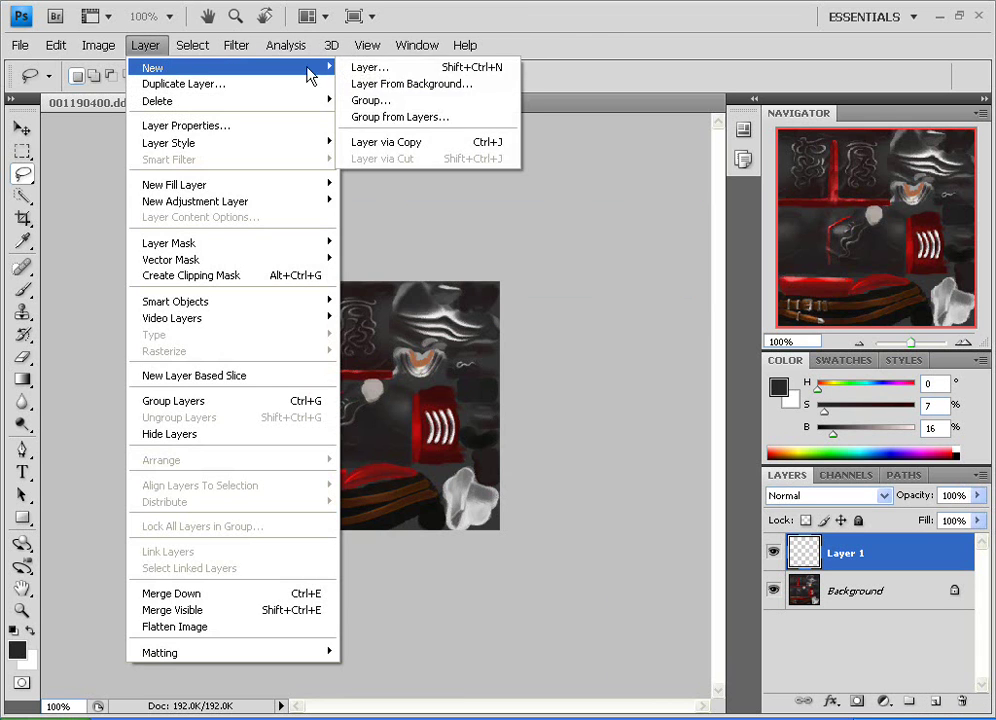
{"action": "left_click", "coordinate": [376, 68]}
{"action": "left_click", "coordinate": [659, 224]}
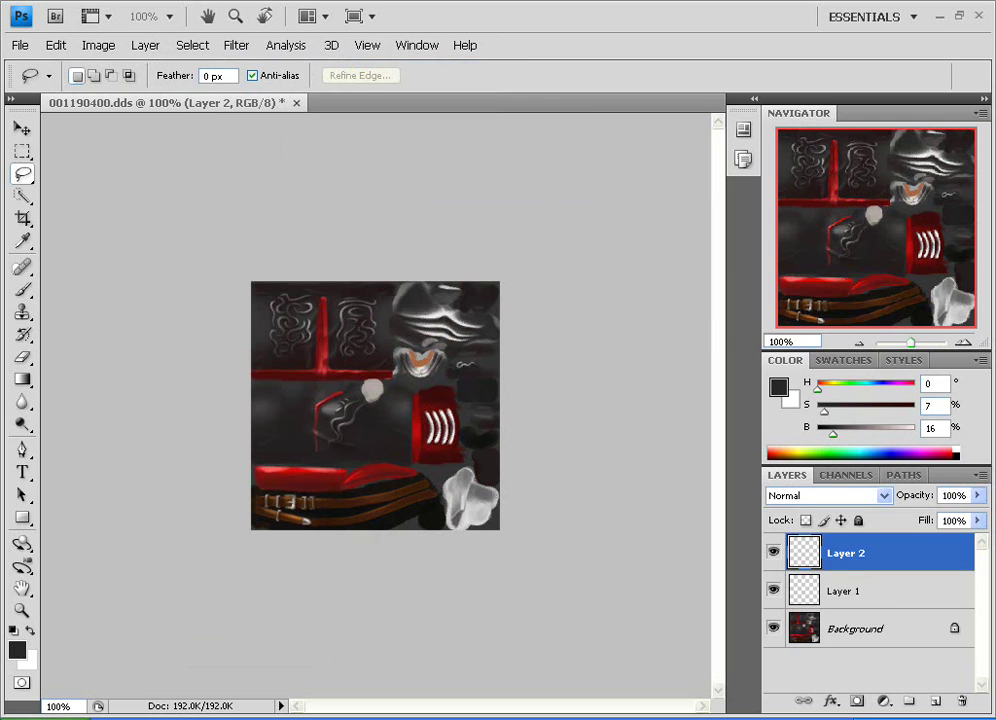
{"action": "left_click", "coordinate": [962, 706]}
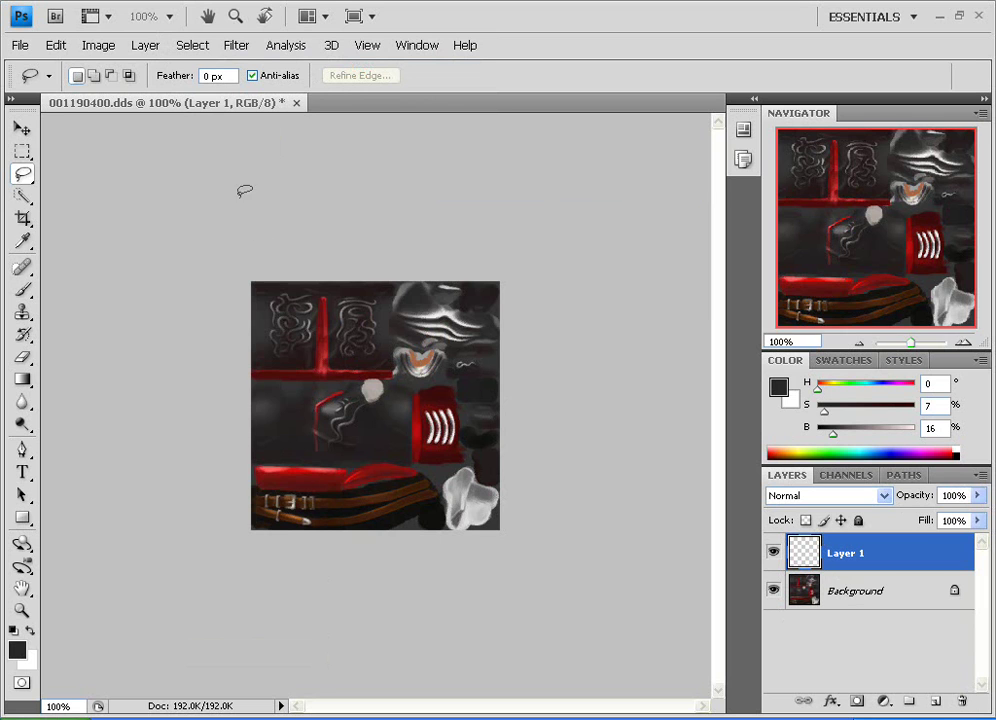
Switch to the Brush tool and set the foreground colour to white, with saturation 0% and brightness 100%.
{"action": "left_click", "coordinate": [24, 291]}
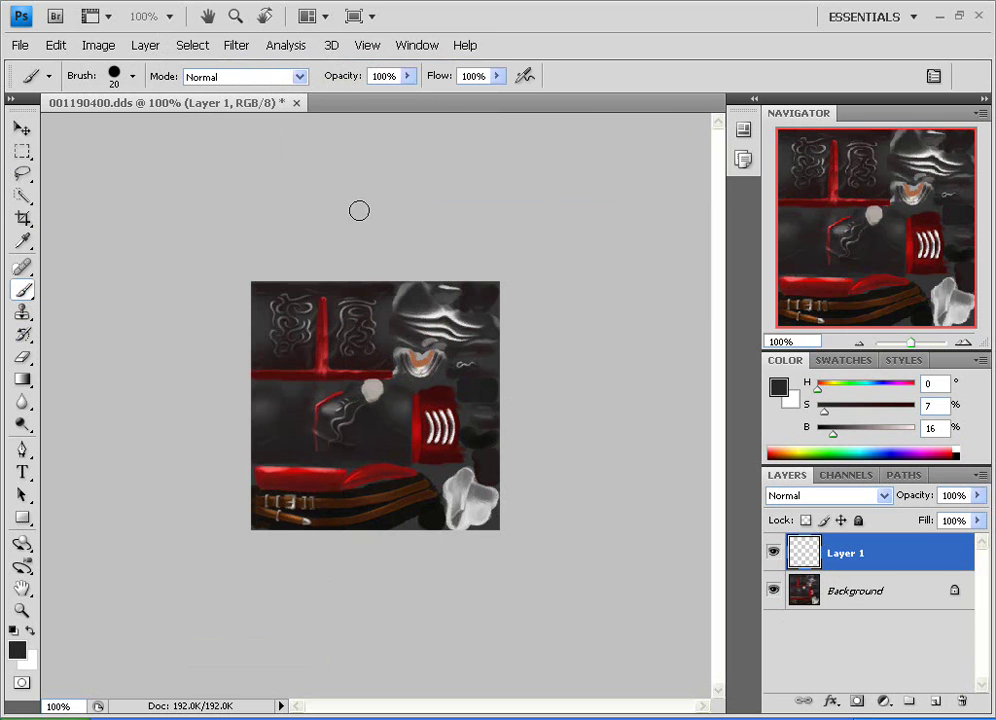
{"action": "left_click", "coordinate": [857, 436]}
{"action": "left_click_drag", "start_coordinate": [860, 440], "coordinate": [956, 438]}
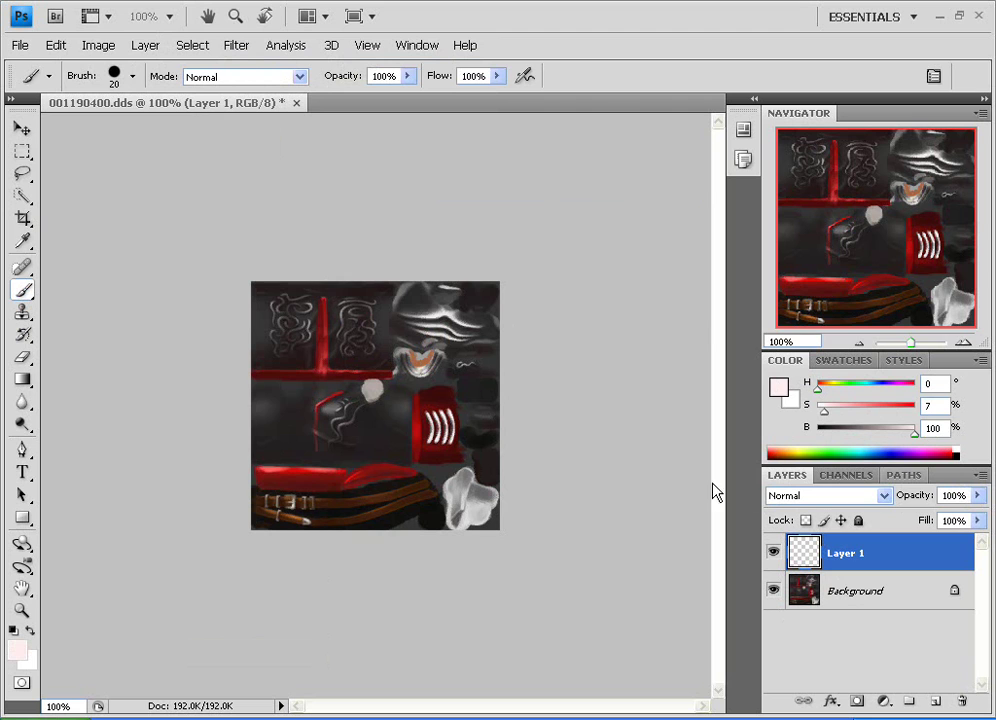
{"action": "left_click_drag", "start_coordinate": [826, 417], "coordinate": [817, 417]}
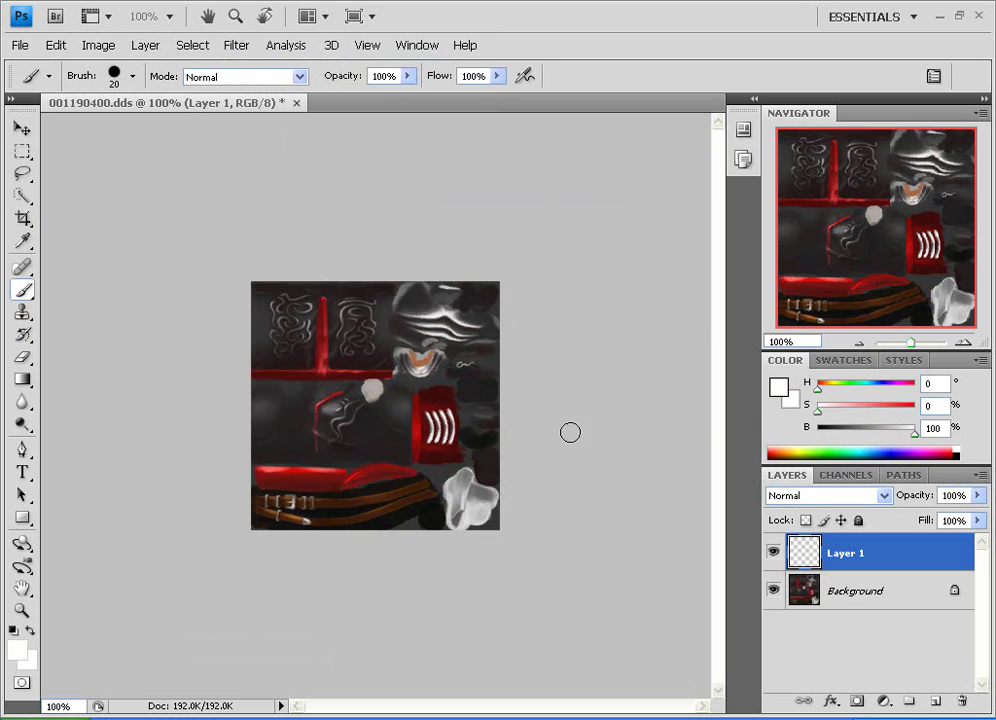
Paint loose white test strokes across the texture with a size 10 brush, and delete the painted layer.
{"action": "key", "text": "bracketleft"}
{"action": "mouse_move", "coordinate": [348, 302]}
{"action": "left_mouse_down"}
{"action": "mouse_move", "coordinate": [322, 368]}
{"action": "mouse_move", "coordinate": [402, 408]}
{"action": "mouse_move", "coordinate": [380, 392]}
{"action": "mouse_move", "coordinate": [236, 385]}
{"action": "mouse_move", "coordinate": [338, 335]}
{"action": "mouse_move", "coordinate": [327, 389]}
{"action": "mouse_move", "coordinate": [352, 290]}
{"action": "left_mouse_up"}
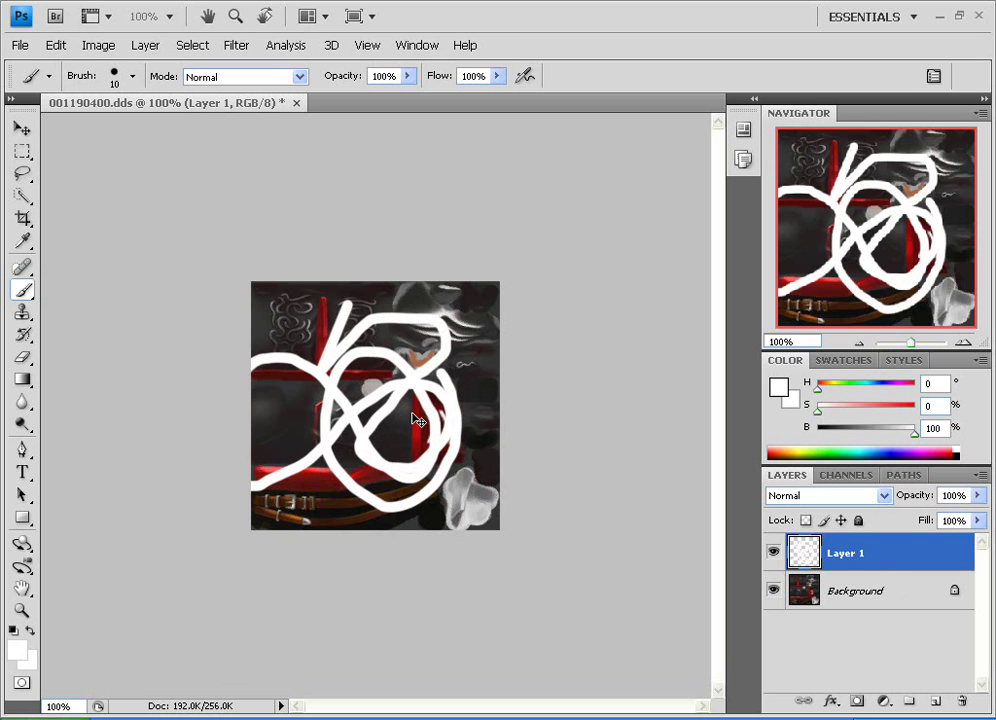
{"action": "mouse_move", "coordinate": [402, 358]}
{"action": "left_mouse_down"}
{"action": "mouse_move", "coordinate": [342, 449]}
{"action": "mouse_move", "coordinate": [340, 400]}
{"action": "mouse_move", "coordinate": [425, 356]}
{"action": "left_mouse_up"}
{"action": "left_click", "coordinate": [960, 701]}
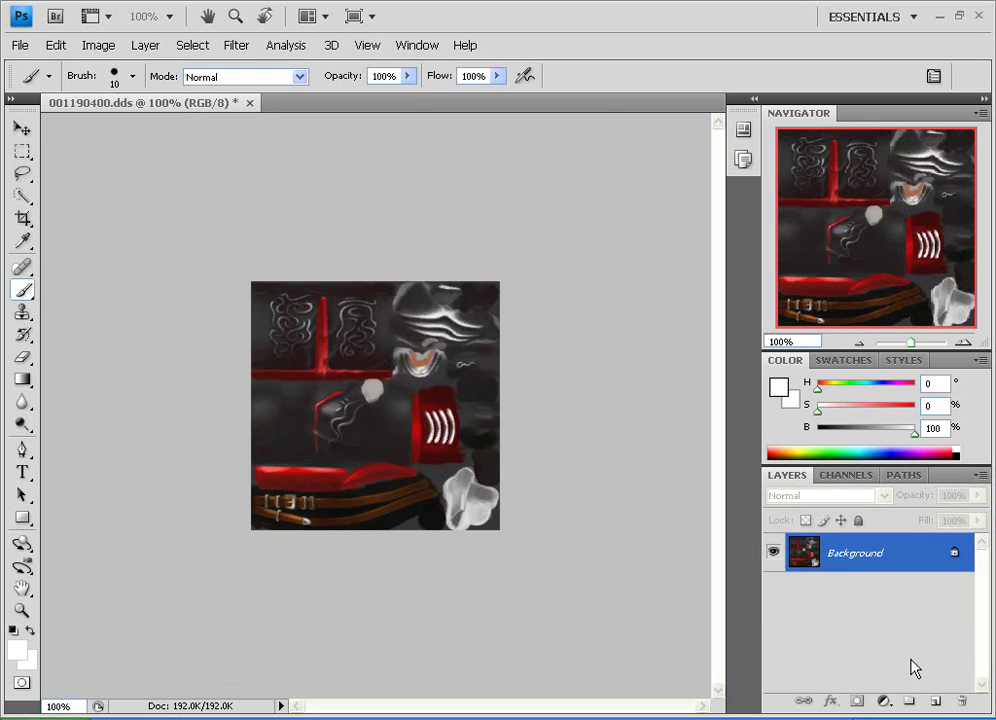
Add a new blank layer above the Background and set the brush size to 15 for retouching at 300% zoom.
{"action": "left_click", "coordinate": [937, 702]}
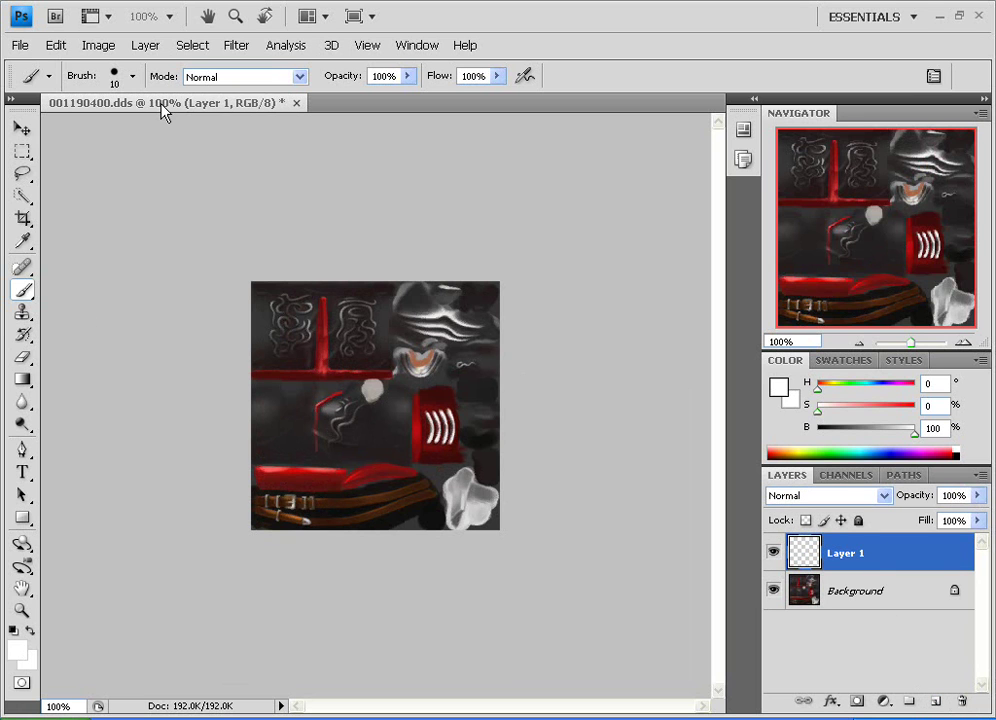
{"action": "key", "text": "ctrl+plus"}
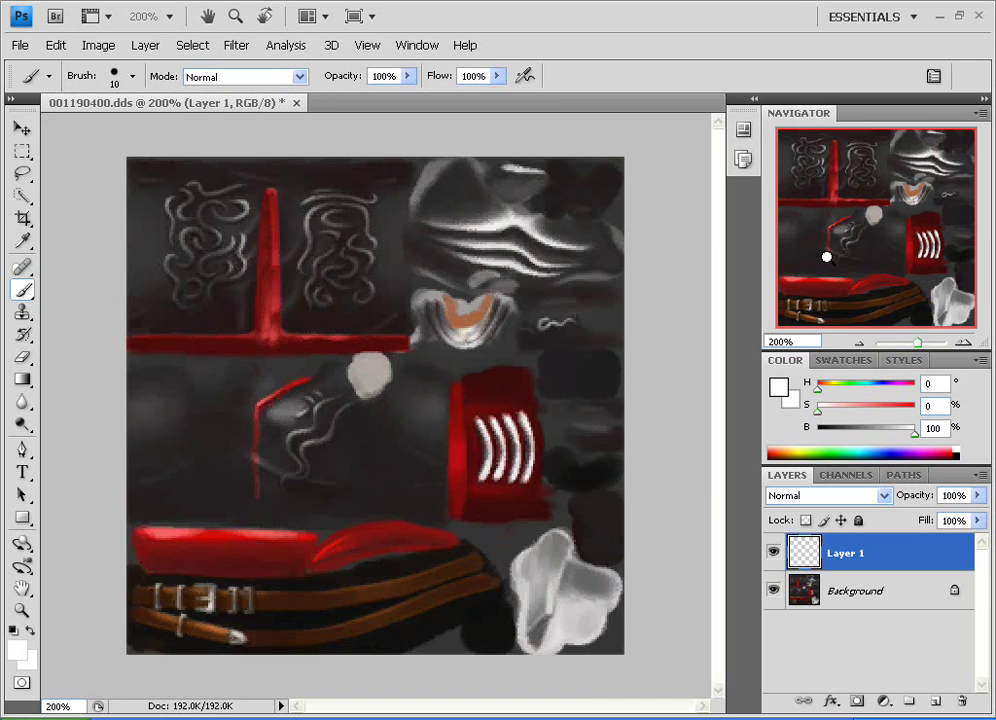
{"action": "key", "text": "ctrl+plus"}
{"action": "mouse_move", "coordinate": [853, 221]}
{"action": "left_mouse_down"}
{"action": "mouse_move", "coordinate": [841, 216]}
{"action": "mouse_move", "coordinate": [840, 195]}
{"action": "left_mouse_up"}
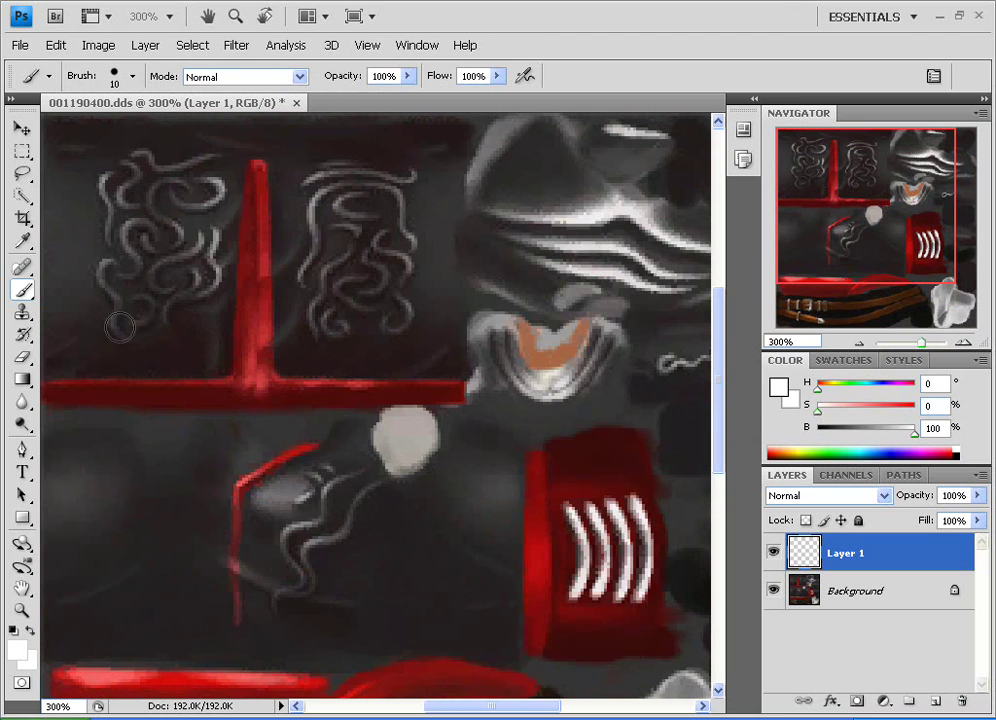
{"action": "key", "text": "bracketright"}
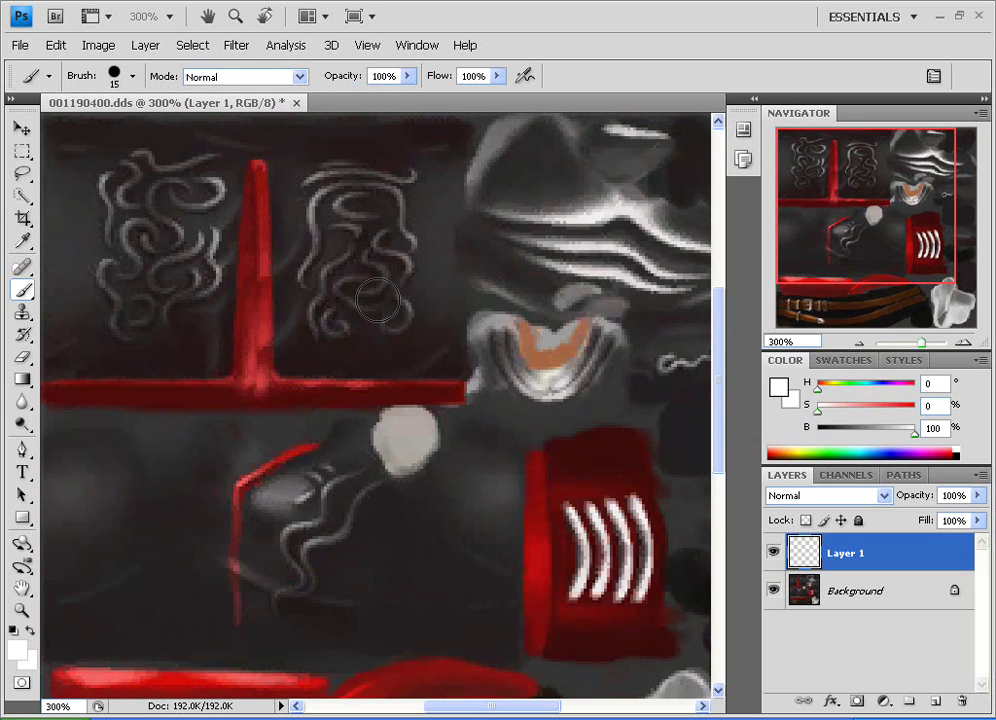
Paint over the upper curls of the ornament right of the red vertical bar, using dark colours sampled from the surrounding fabric.
{"action": "left_click", "coordinate": [430, 184], "text": "alt"}
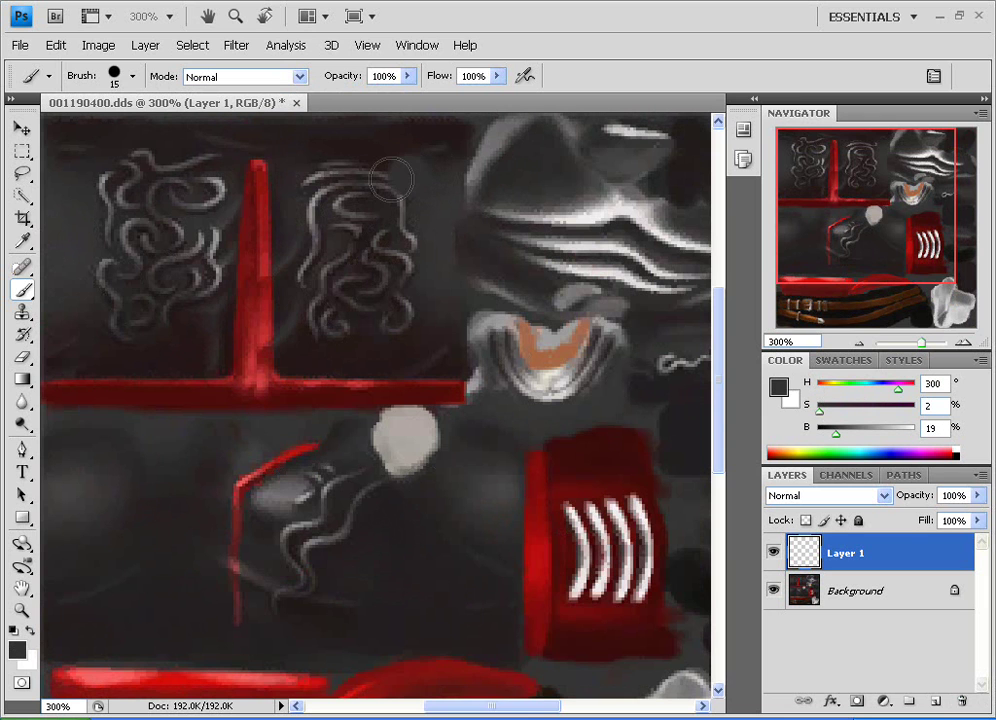
{"action": "mouse_move", "coordinate": [366, 179]}
{"action": "left_mouse_down"}
{"action": "mouse_move", "coordinate": [334, 179]}
{"action": "mouse_move", "coordinate": [342, 173]}
{"action": "mouse_move", "coordinate": [307, 187]}
{"action": "left_mouse_up"}
{"action": "left_click", "coordinate": [312, 170], "text": "alt"}
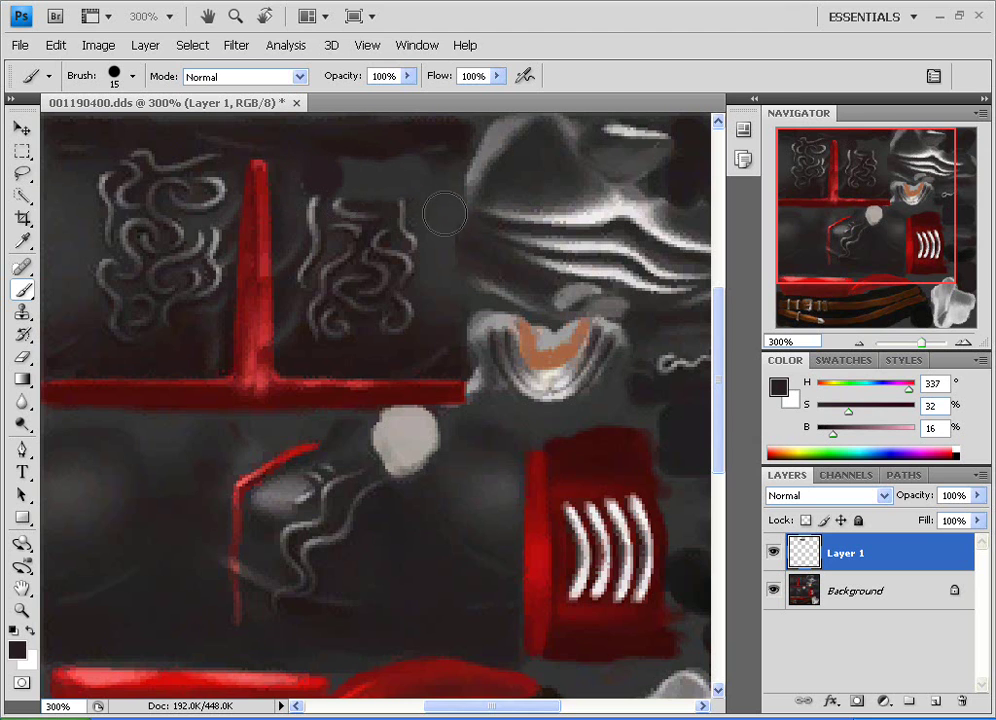
{"action": "left_click", "coordinate": [395, 207], "text": "alt"}
{"action": "mouse_move", "coordinate": [399, 208]}
{"action": "left_mouse_down"}
{"action": "mouse_move", "coordinate": [347, 204]}
{"action": "mouse_move", "coordinate": [355, 213]}
{"action": "mouse_move", "coordinate": [347, 219]}
{"action": "mouse_move", "coordinate": [304, 204]}
{"action": "mouse_move", "coordinate": [298, 213]}
{"action": "mouse_move", "coordinate": [325, 210]}
{"action": "mouse_move", "coordinate": [310, 257]}
{"action": "mouse_move", "coordinate": [358, 249]}
{"action": "mouse_move", "coordinate": [389, 242]}
{"action": "left_mouse_up"}
{"action": "left_click", "coordinate": [305, 222], "text": "alt"}
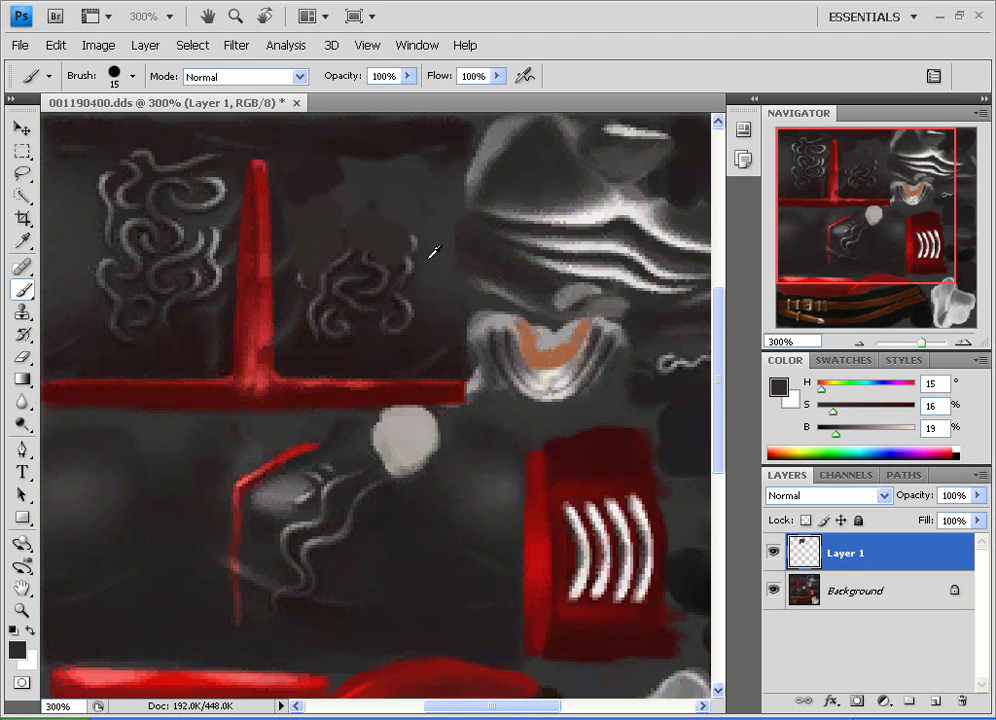
Cover the remaining curls of the right-hand ornament with dark tones sampled beside them.
{"action": "left_click", "coordinate": [429, 250], "text": "alt"}
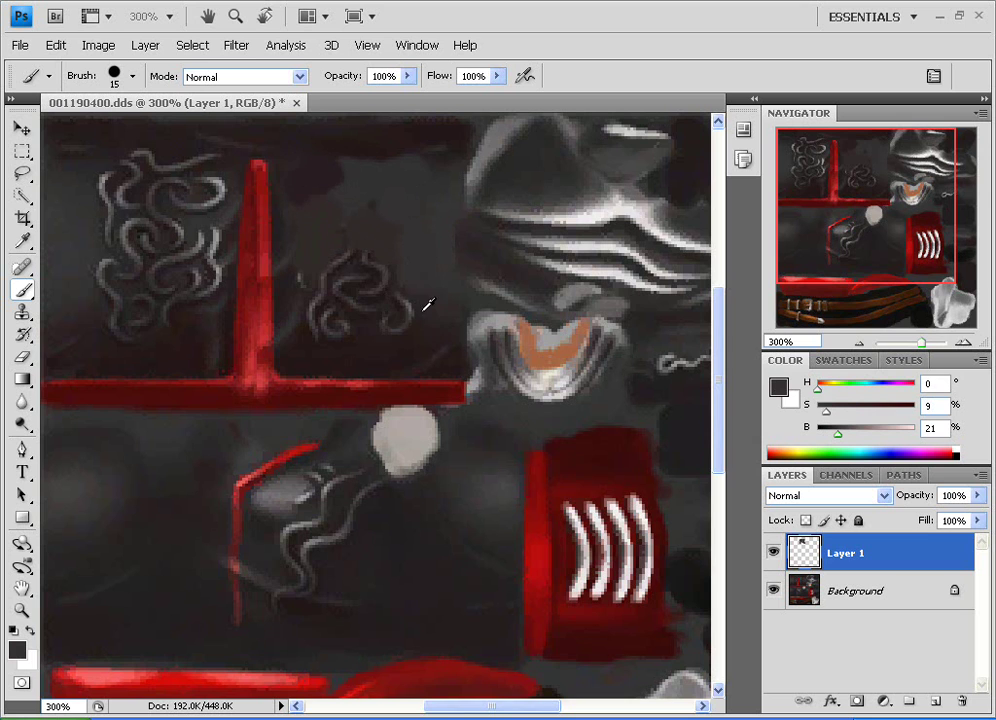
{"action": "left_click", "coordinate": [329, 247], "text": "alt"}
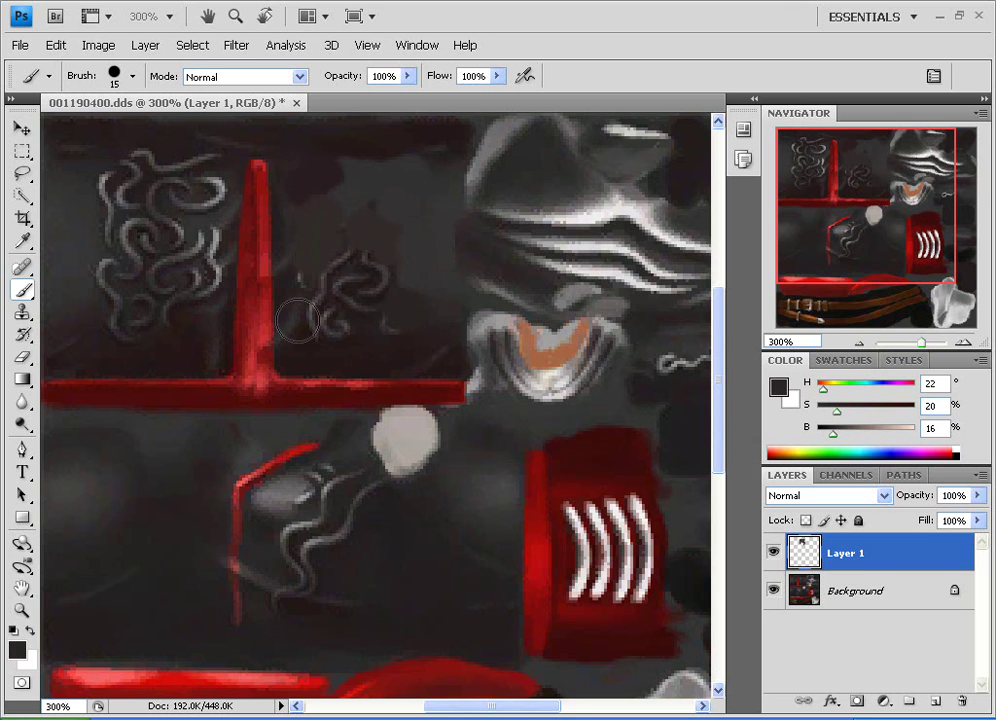
{"action": "left_click", "coordinate": [304, 289], "text": "alt"}
{"action": "mouse_move", "coordinate": [307, 285]}
{"action": "left_mouse_down"}
{"action": "mouse_move", "coordinate": [317, 325]}
{"action": "mouse_move", "coordinate": [344, 345]}
{"action": "mouse_move", "coordinate": [316, 319]}
{"action": "mouse_move", "coordinate": [353, 331]}
{"action": "mouse_move", "coordinate": [375, 316]}
{"action": "mouse_move", "coordinate": [370, 292]}
{"action": "mouse_move", "coordinate": [334, 271]}
{"action": "left_mouse_up"}
{"action": "left_click", "coordinate": [326, 340], "text": "alt"}
{"action": "left_click", "coordinate": [340, 300], "text": "alt"}
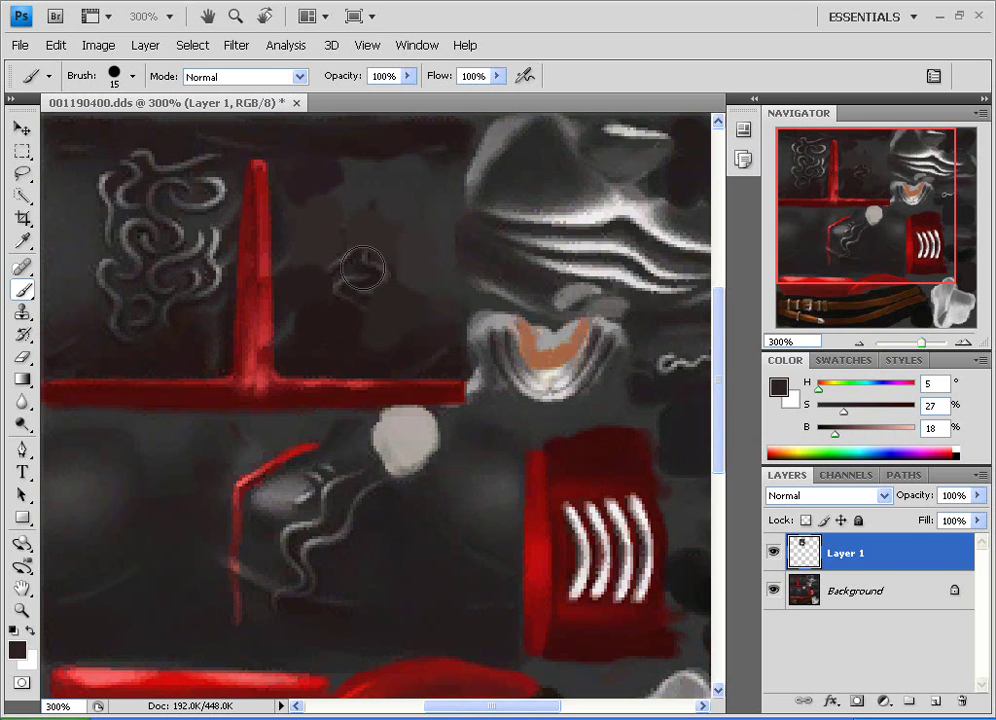
{"action": "mouse_move", "coordinate": [345, 340]}
{"action": "left_mouse_down"}
{"action": "mouse_move", "coordinate": [380, 308]}
{"action": "mouse_move", "coordinate": [393, 276]}
{"action": "mouse_move", "coordinate": [378, 281]}
{"action": "mouse_move", "coordinate": [351, 264]}
{"action": "mouse_move", "coordinate": [360, 186]}
{"action": "left_mouse_up"}
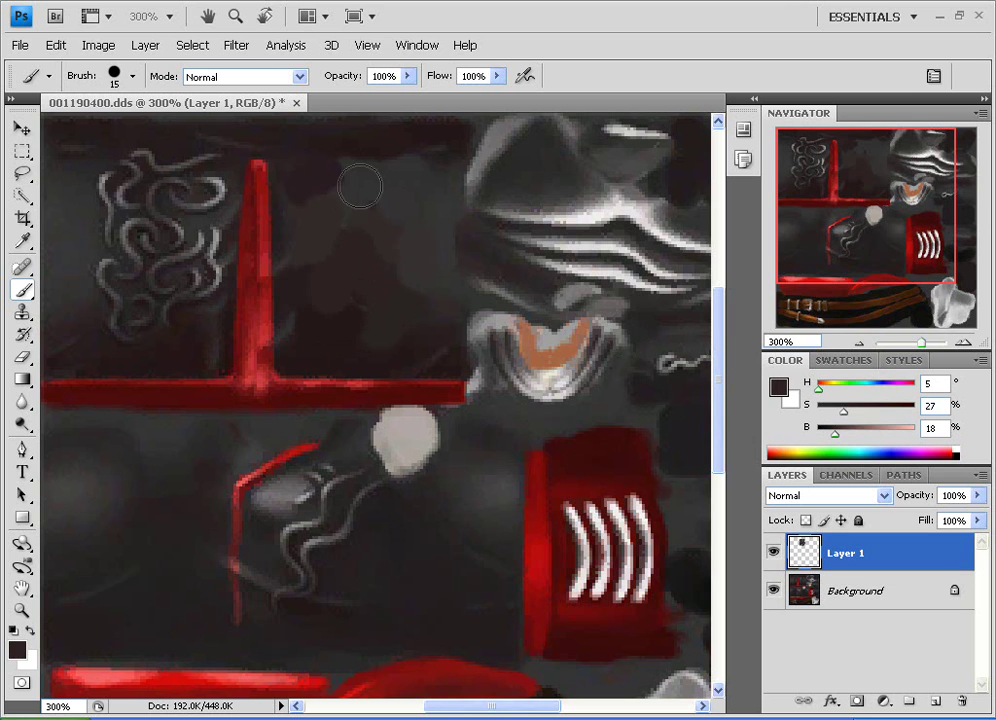
Paint over the top and outer upper curls of the ornament left of the red bar with sampled dark grey.
{"action": "left_click", "coordinate": [126, 171], "text": "alt"}
{"action": "mouse_move", "coordinate": [108, 177]}
{"action": "left_mouse_down"}
{"action": "mouse_move", "coordinate": [114, 225]}
{"action": "mouse_move", "coordinate": [134, 208]}
{"action": "left_mouse_up"}
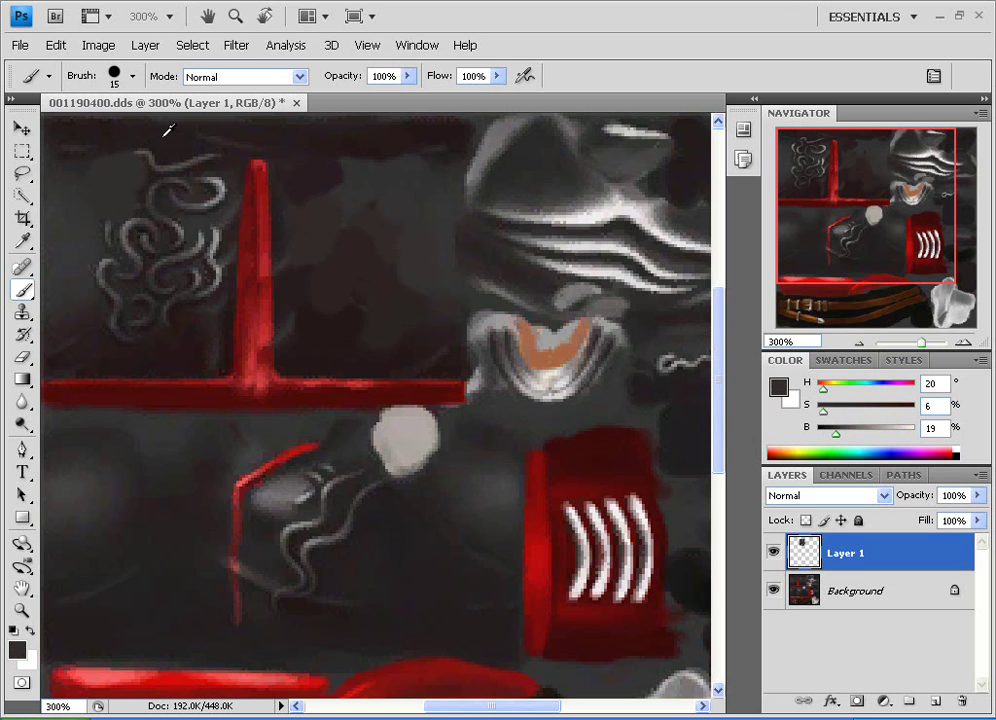
{"action": "mouse_move", "coordinate": [163, 136]}
{"action": "left_mouse_down"}
{"action": "mouse_move", "coordinate": [147, 152]}
{"action": "mouse_move", "coordinate": [216, 176]}
{"action": "left_mouse_up"}
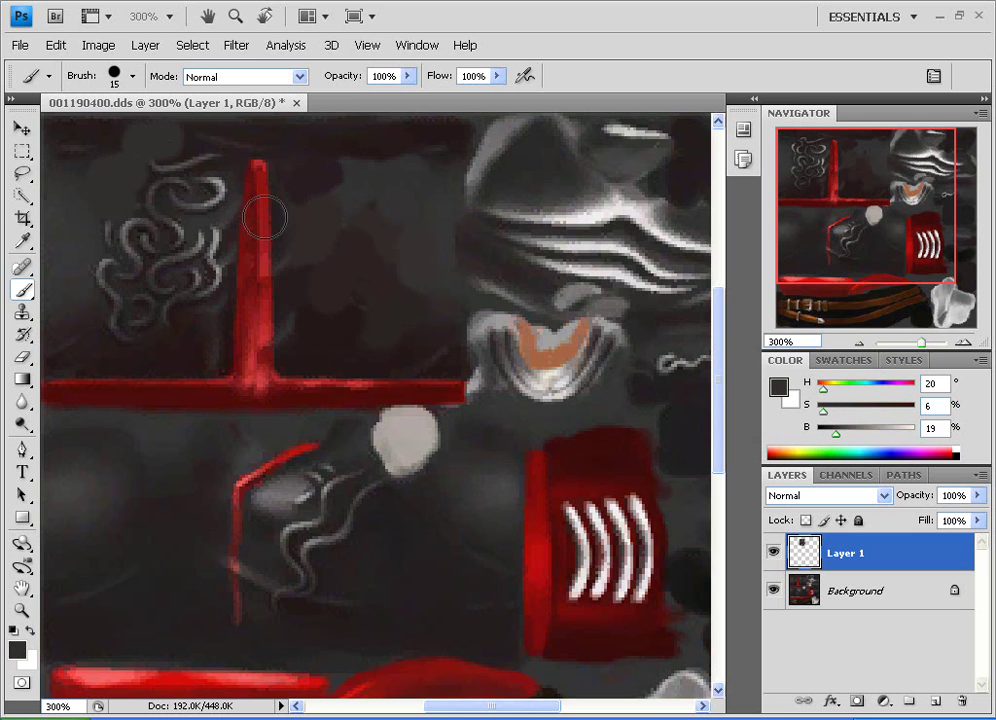
{"action": "left_click", "coordinate": [226, 128], "text": "alt"}
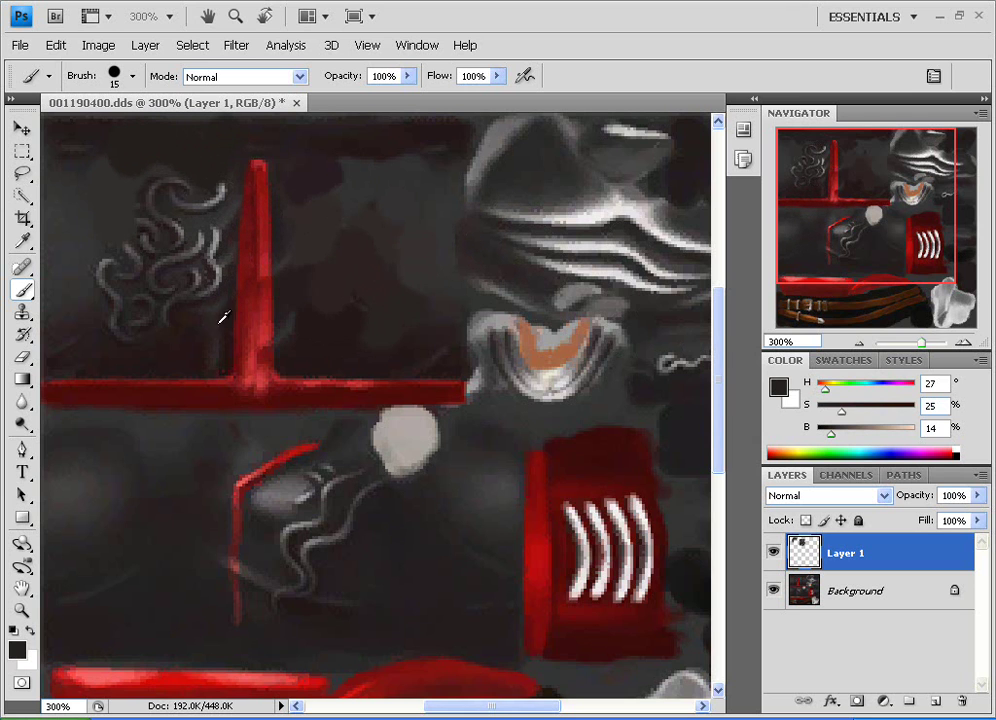
Cover the lower and outer side curls of the left-hand ornament with dark tones sampled from the nearby fabric.
{"action": "left_click", "coordinate": [127, 336], "text": "alt"}
{"action": "left_click_drag", "start_coordinate": [119, 328], "coordinate": [130, 319]}
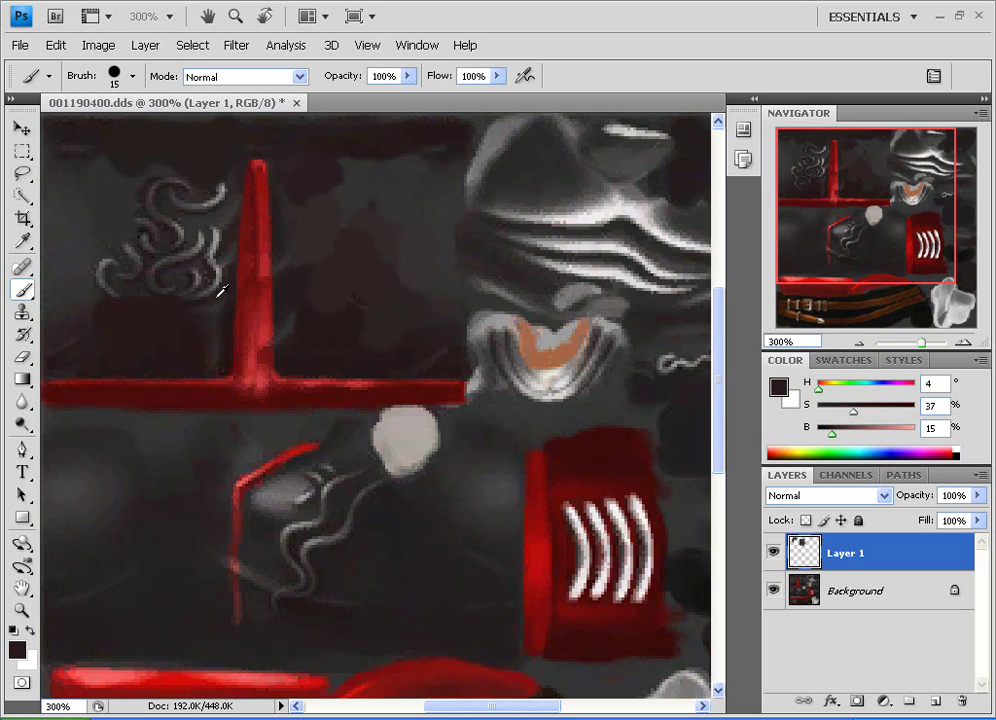
{"action": "left_click", "coordinate": [205, 282], "text": "alt"}
{"action": "left_click_drag", "start_coordinate": [206, 282], "coordinate": [207, 267]}
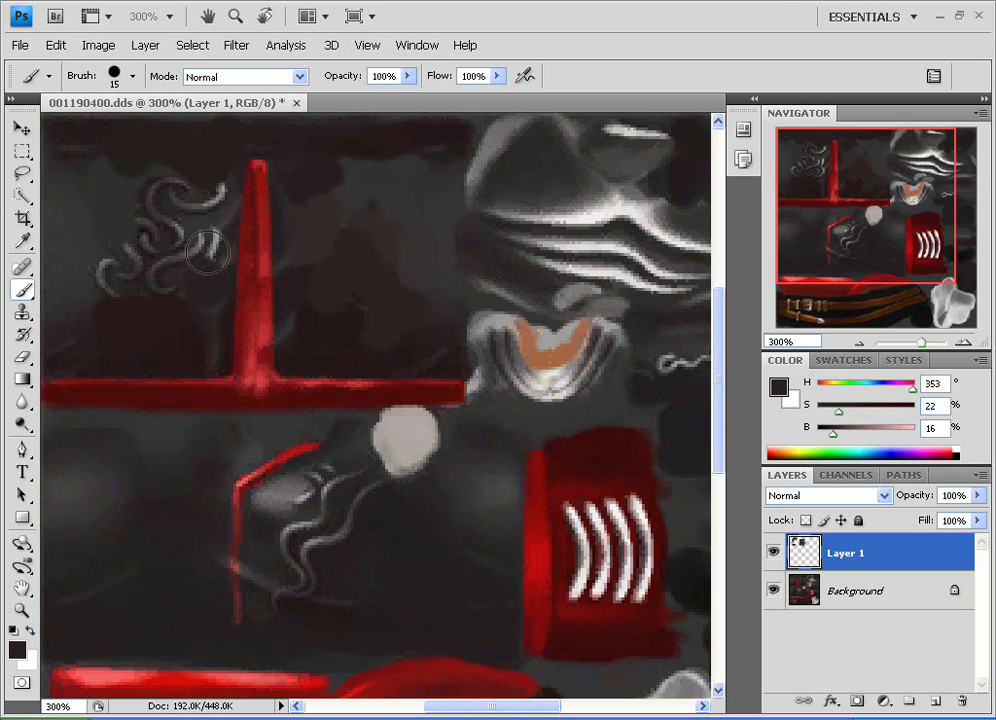
{"action": "left_click", "coordinate": [82, 205], "text": "alt"}
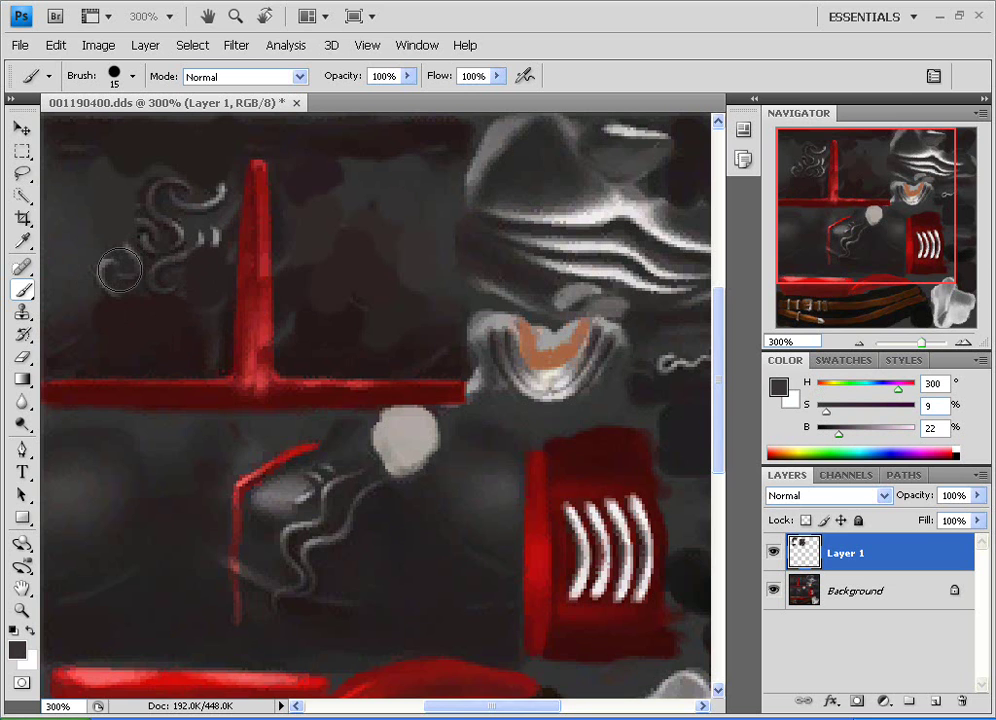
{"action": "key", "text": "ctrl+alt+z"}
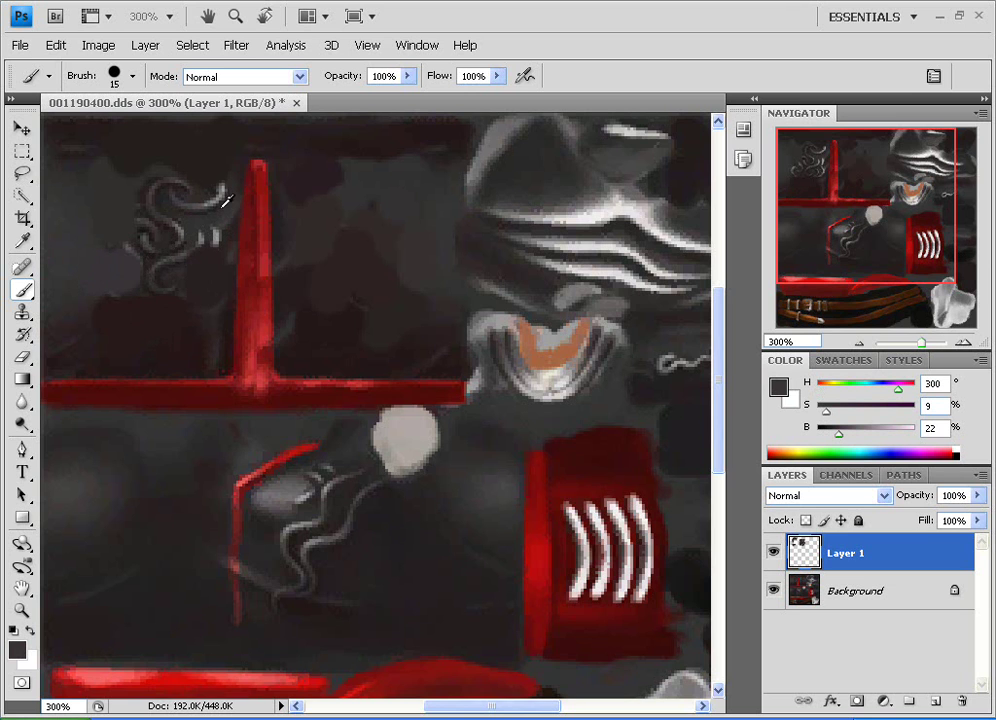
Cover the bottom curls of the ornament left of the red bar with a dark tone sampled beside them.
{"action": "left_click", "coordinate": [226, 209], "text": "alt"}
{"action": "left_click_drag", "start_coordinate": [172, 255], "coordinate": [158, 288]}
{"action": "left_click", "coordinate": [183, 272]}
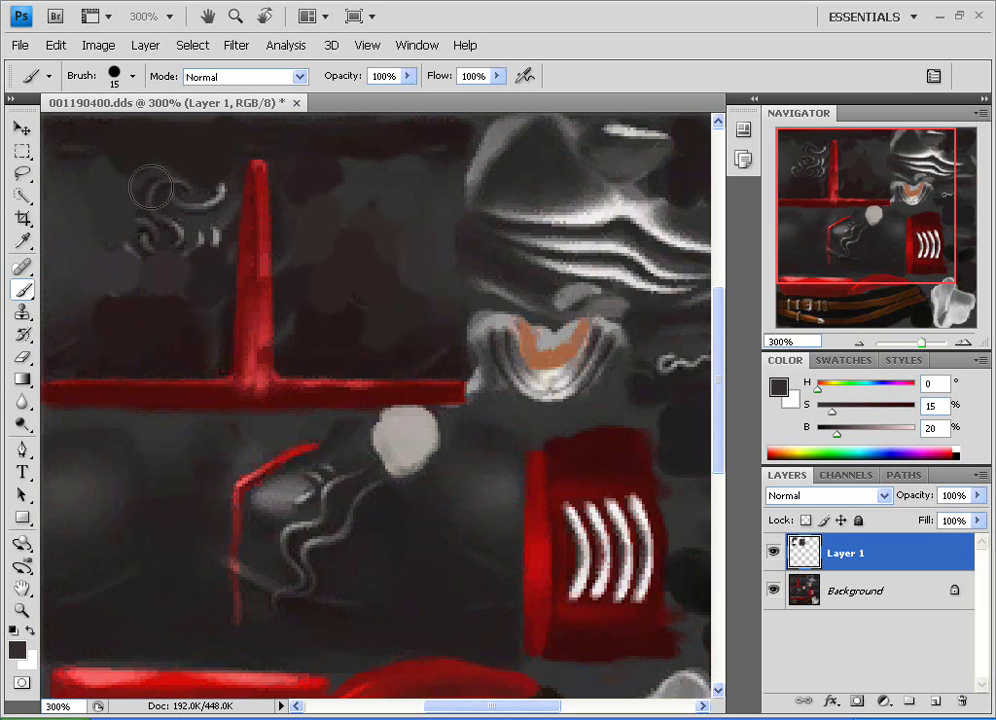
{"action": "mouse_move", "coordinate": [185, 220]}
{"action": "left_mouse_down"}
{"action": "mouse_move", "coordinate": [150, 215]}
{"action": "mouse_move", "coordinate": [128, 192]}
{"action": "mouse_move", "coordinate": [163, 241]}
{"action": "left_mouse_up"}
{"action": "left_click", "coordinate": [198, 206]}
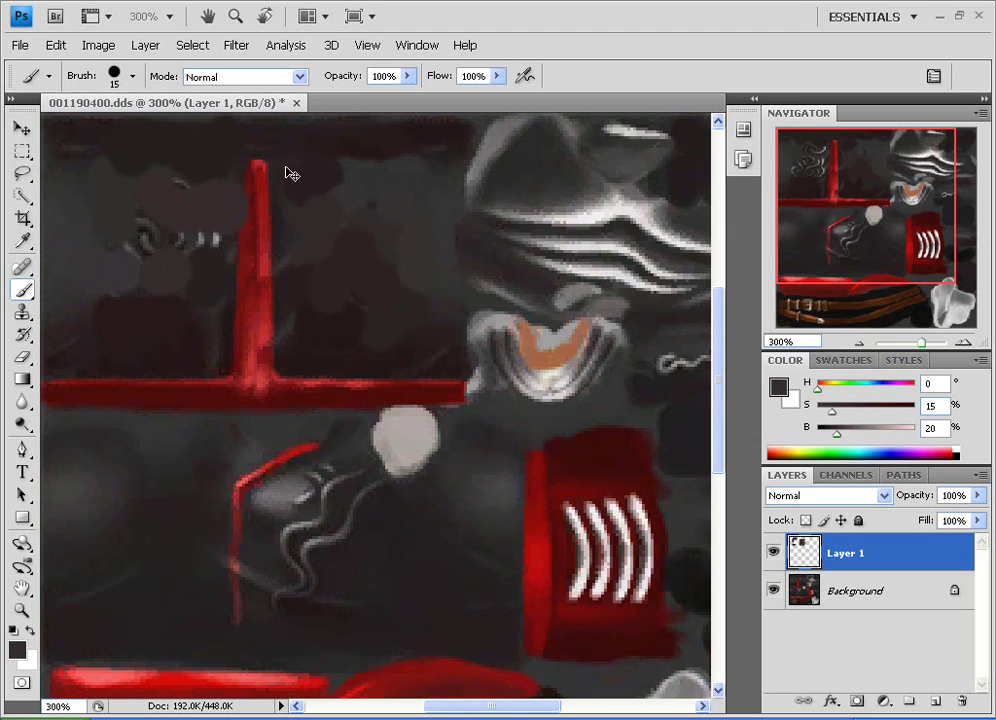
{"action": "key", "text": "ctrl+z"}
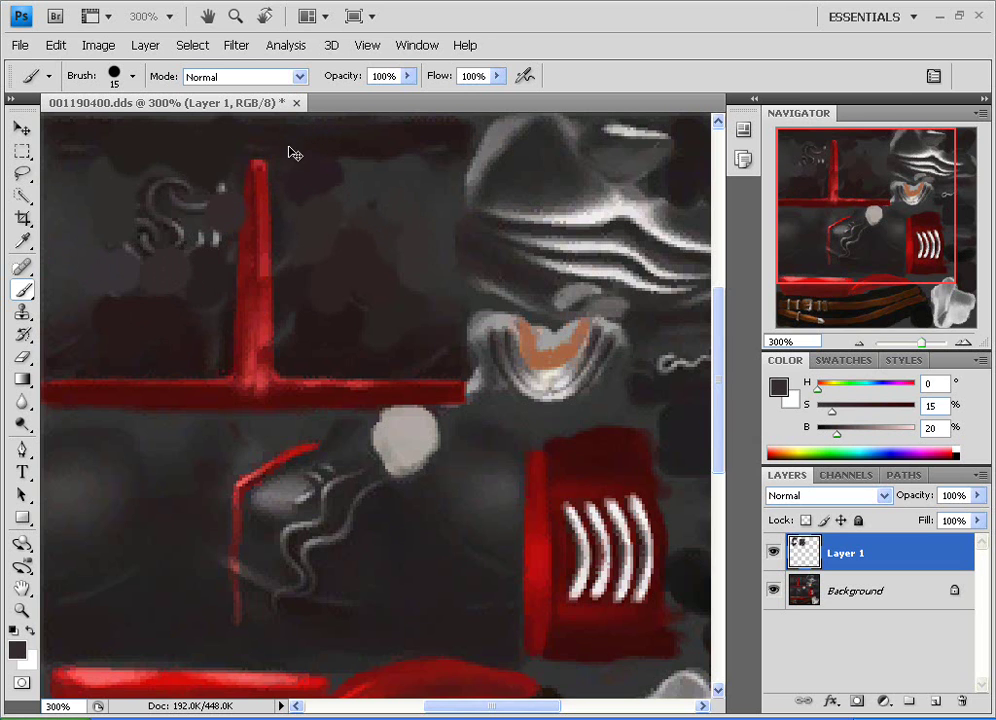
{"action": "key", "text": "ctrl+alt+z"}
{"action": "key", "text": "ctrl+alt+z"}
Paint over the remaining upper and middle curls of the left-hand ornament with sampled dark tones.
{"action": "left_click", "coordinate": [211, 195]}
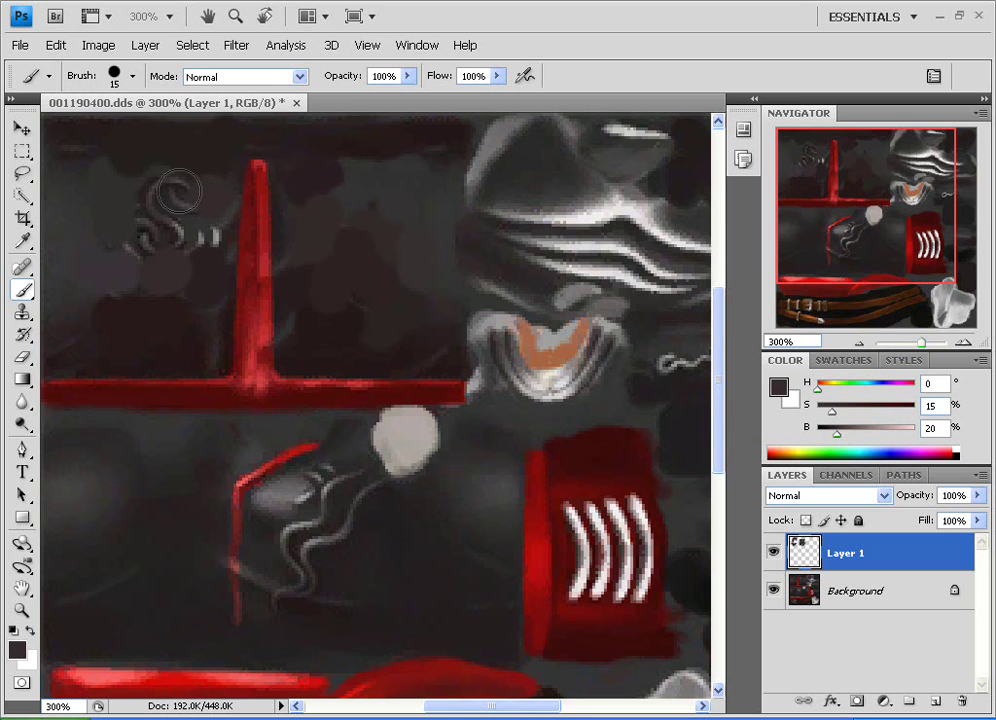
{"action": "mouse_move", "coordinate": [182, 190]}
{"action": "left_mouse_down"}
{"action": "mouse_move", "coordinate": [168, 225]}
{"action": "mouse_move", "coordinate": [179, 224]}
{"action": "mouse_move", "coordinate": [136, 234]}
{"action": "left_mouse_up"}
{"action": "key", "text": "ctrl+alt+z"}
{"action": "left_click", "coordinate": [174, 231], "text": "alt"}
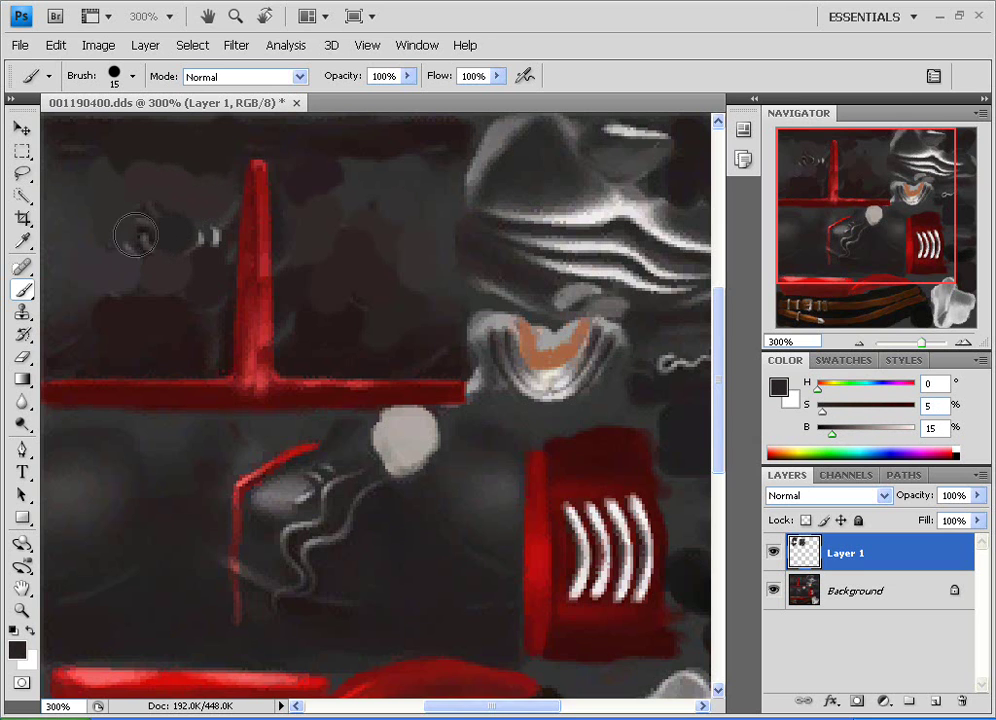
{"action": "left_click", "coordinate": [169, 250]}
{"action": "left_click", "coordinate": [123, 240]}
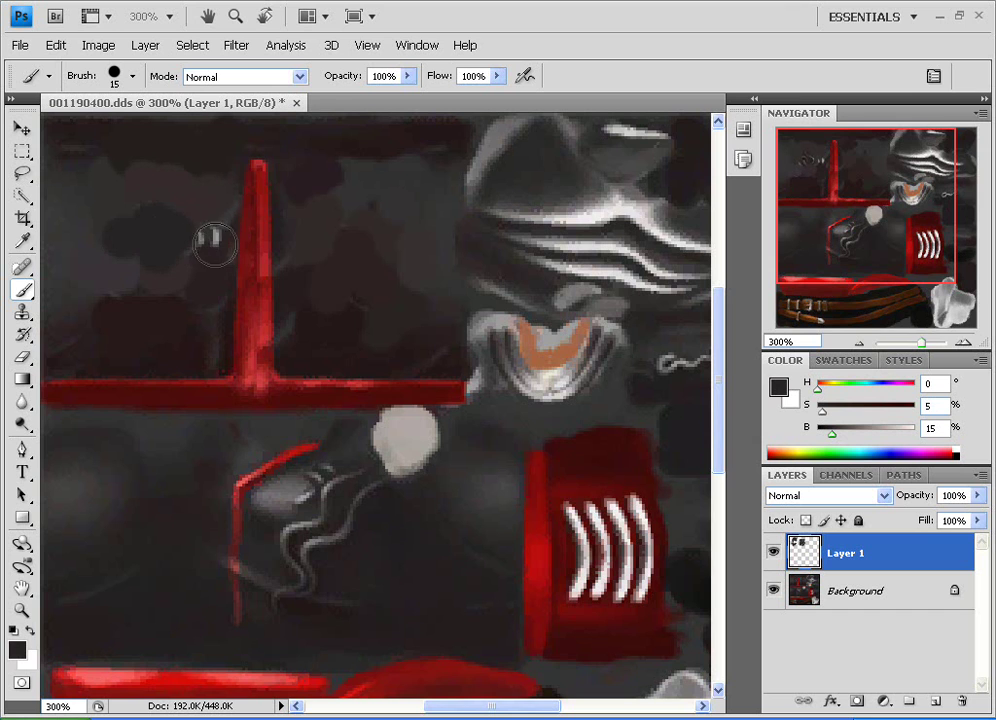
Paint out the small white dashes beside the red vertical bar, undoing the strokes that spill onto the bar.
{"action": "mouse_move", "coordinate": [234, 249]}
{"action": "left_mouse_down"}
{"action": "mouse_move", "coordinate": [231, 233]}
{"action": "mouse_move", "coordinate": [278, 224]}
{"action": "left_mouse_up"}
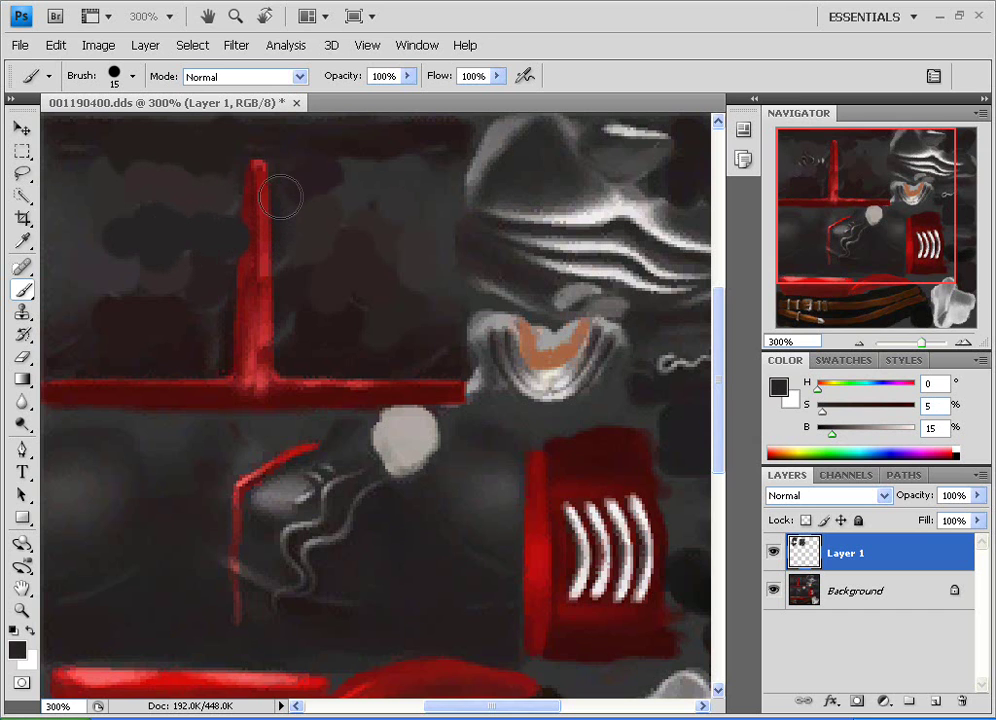
{"action": "key", "text": "ctrl+alt+z"}
{"action": "key", "text": "ctrl+alt+z"}
{"action": "key", "text": "ctrl+alt+z"}
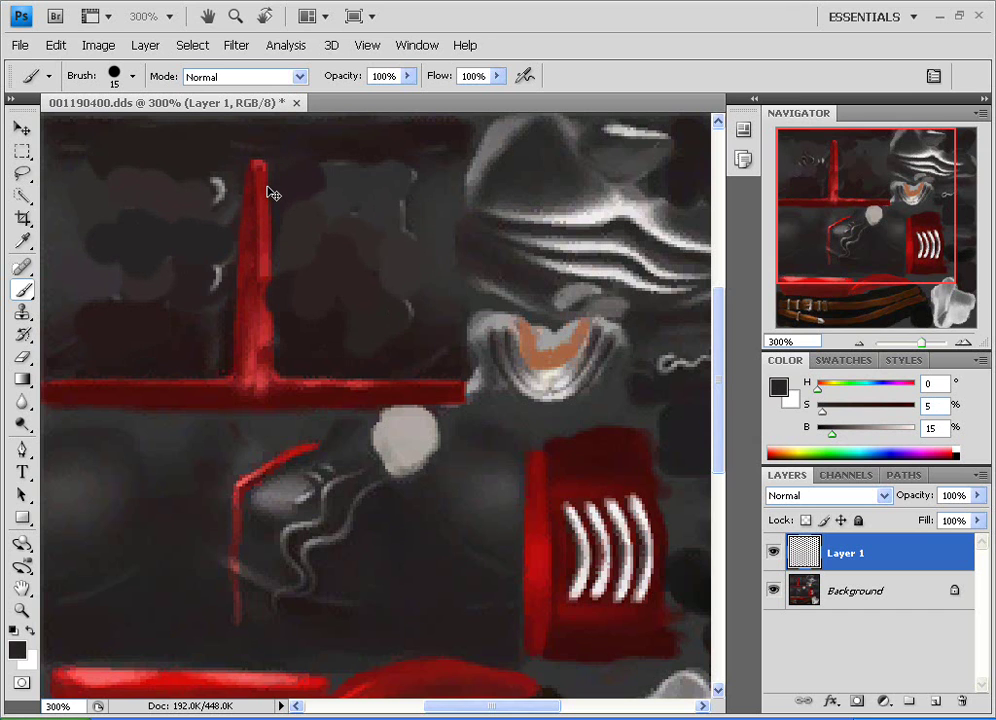
{"action": "key", "text": "ctrl+z"}
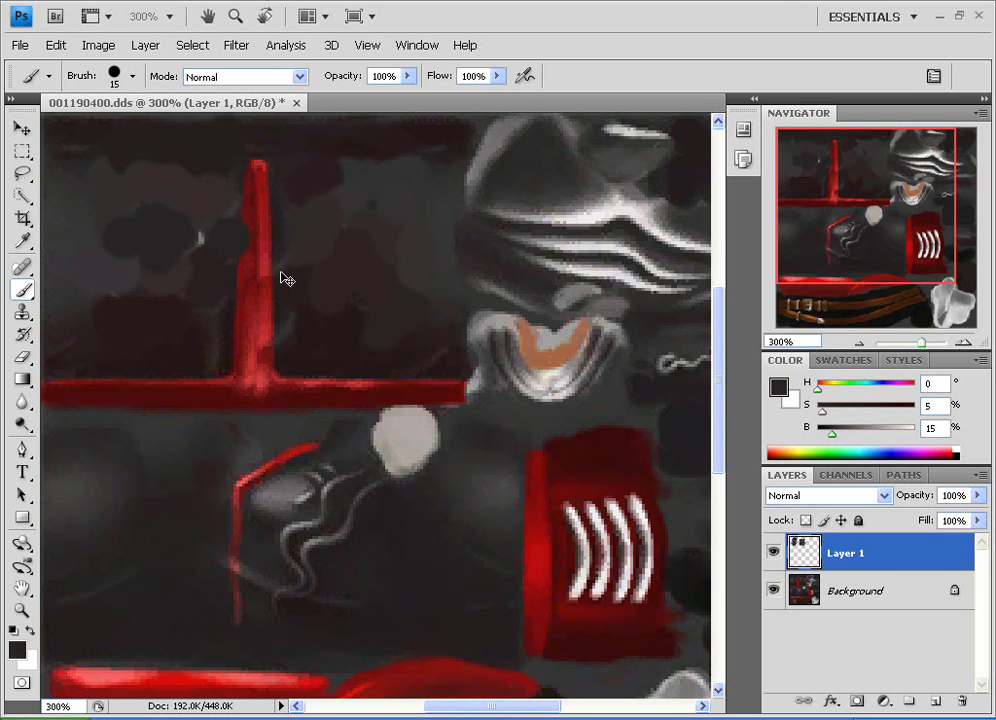
{"action": "key", "text": "ctrl+alt+z"}
{"action": "key", "text": "ctrl+alt+z"}
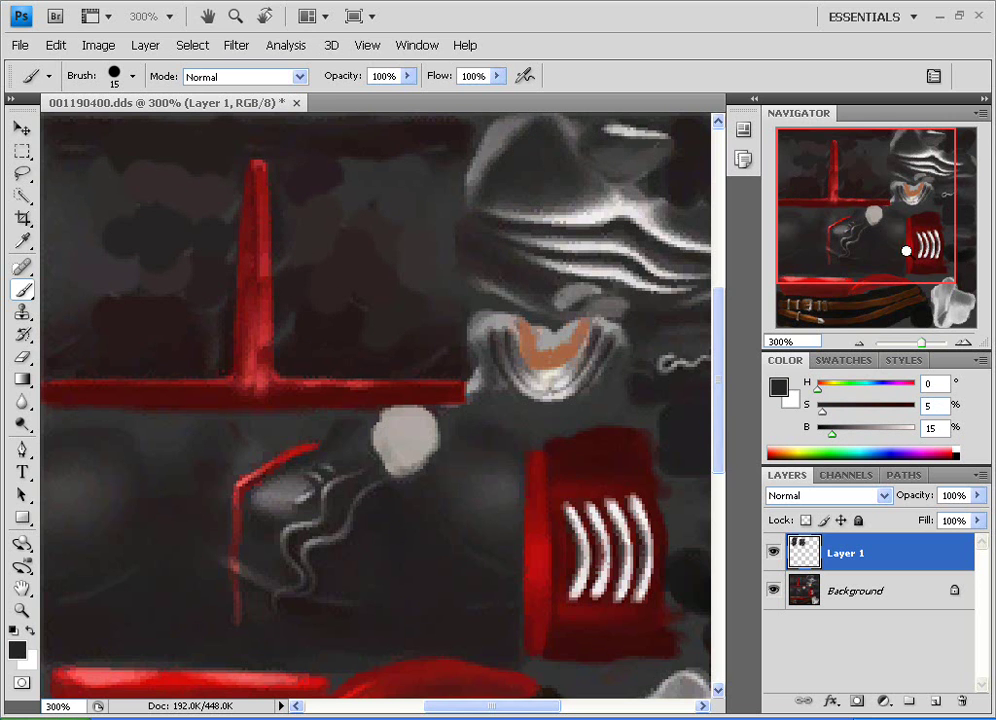
Soften the painted patches on Layer 1 with a Gaussian Blur of less than 7 pixels radius.
{"action": "key", "text": "ctrl+plus"}
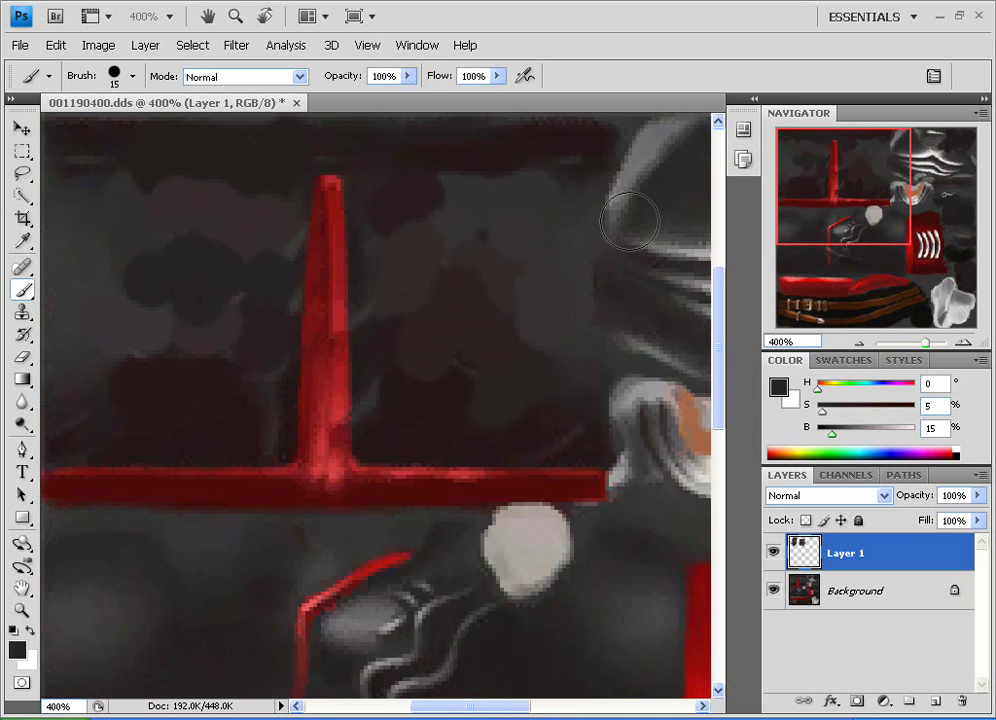
{"action": "key", "text": "ctrl+minus"}
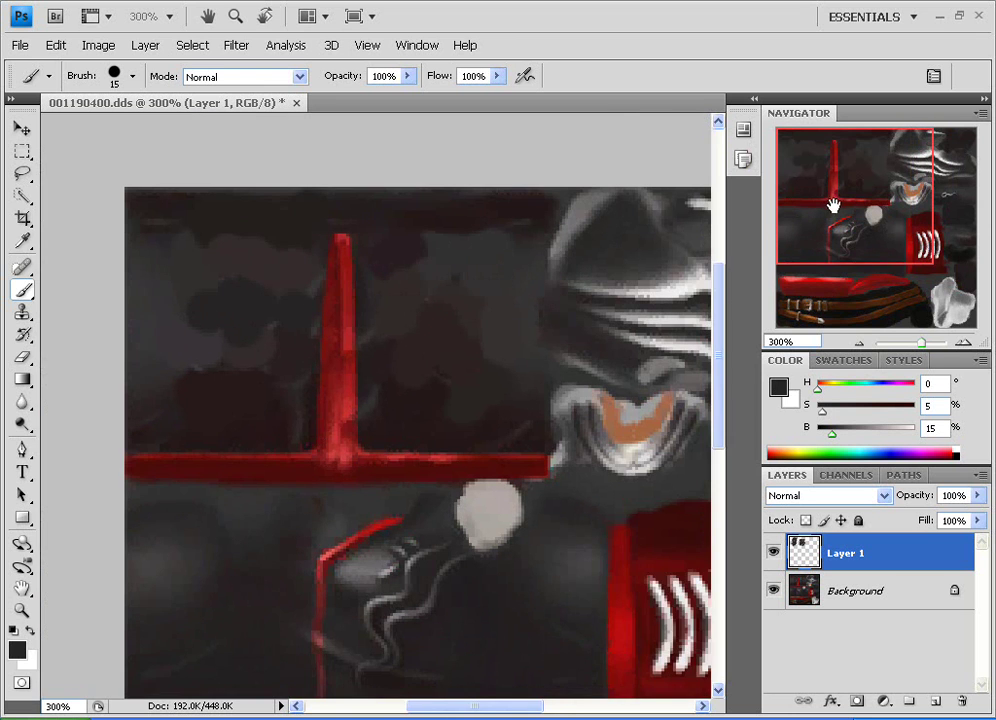
{"action": "left_click_drag", "start_coordinate": [829, 207], "coordinate": [856, 218]}
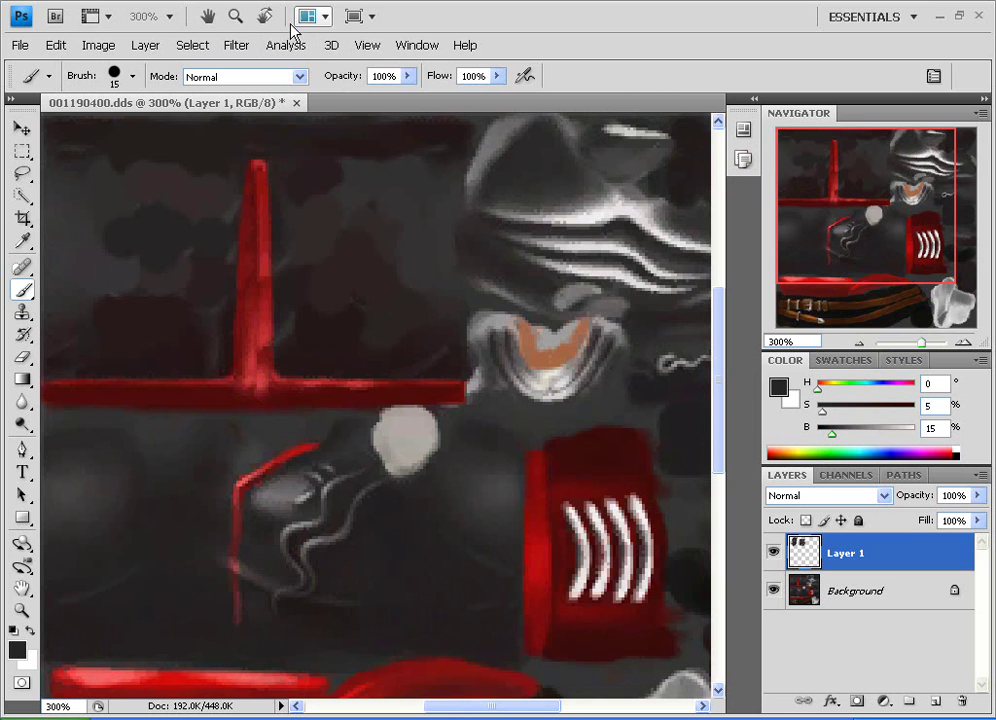
{"action": "left_click", "coordinate": [238, 46]}
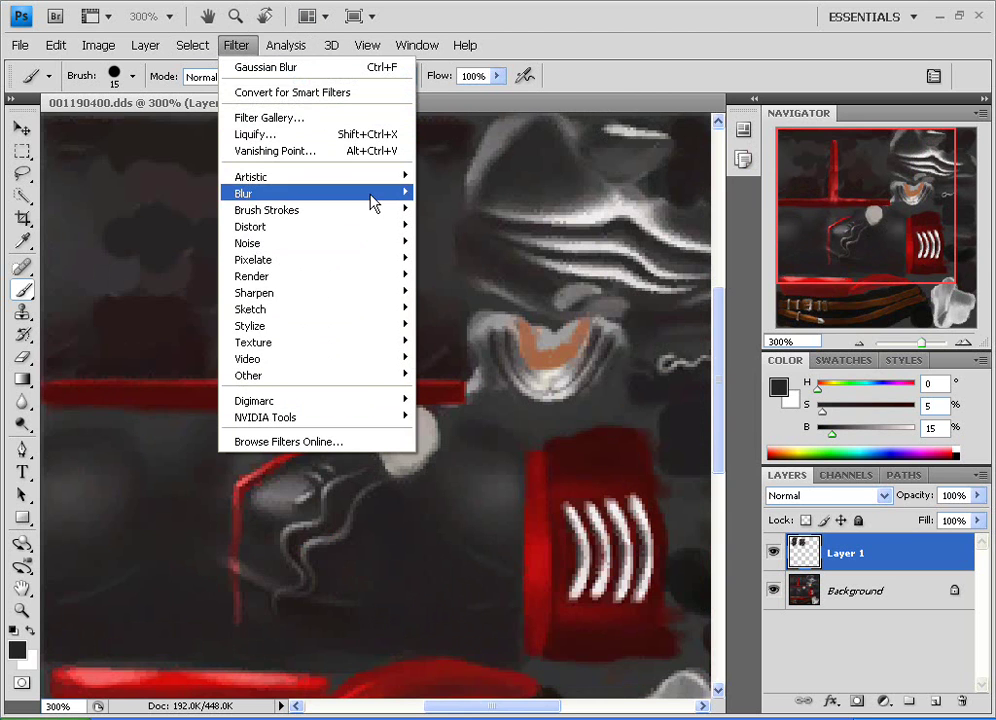
{"action": "mouse_move", "coordinate": [372, 201]}
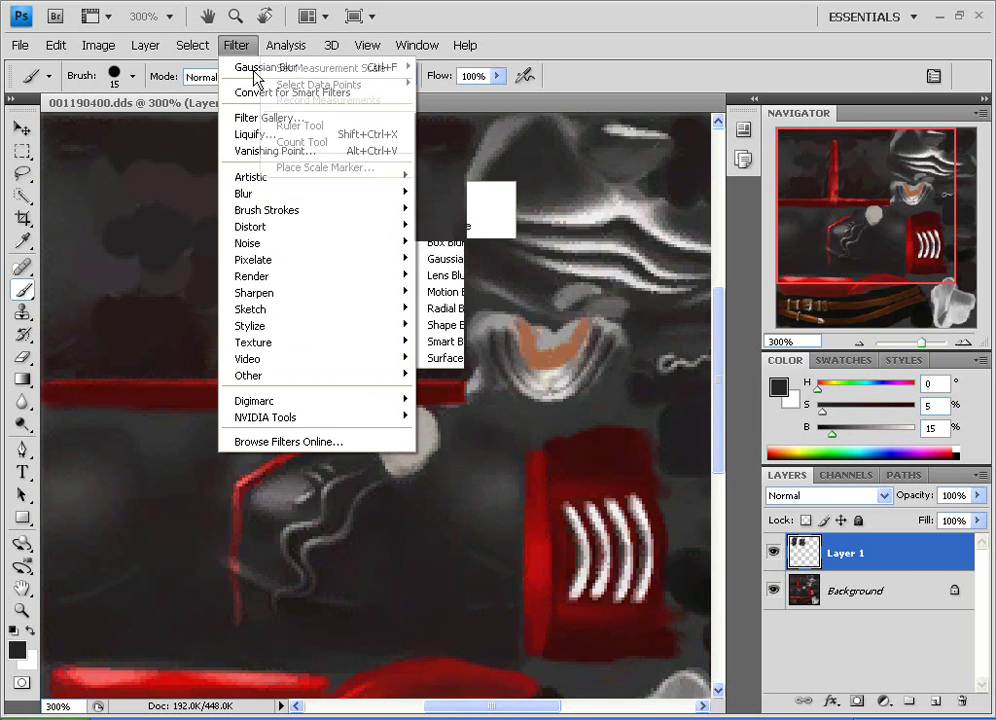
{"action": "mouse_move", "coordinate": [288, 197]}
{"action": "left_click", "coordinate": [470, 257]}
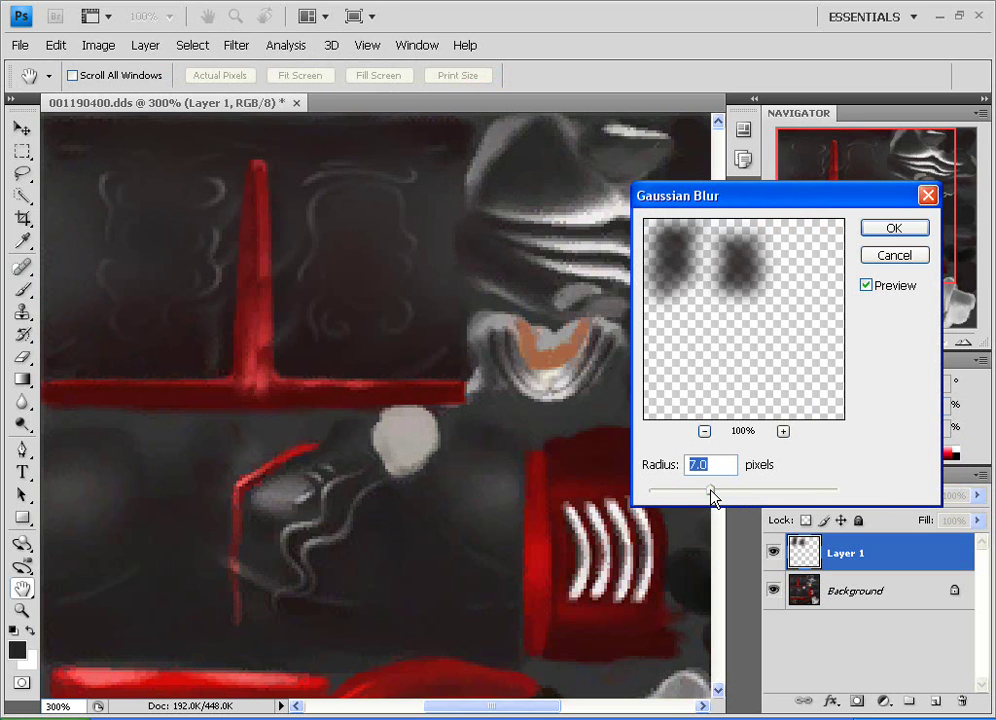
{"action": "left_click_drag", "start_coordinate": [705, 497], "coordinate": [682, 498]}
{"action": "left_click", "coordinate": [906, 230]}
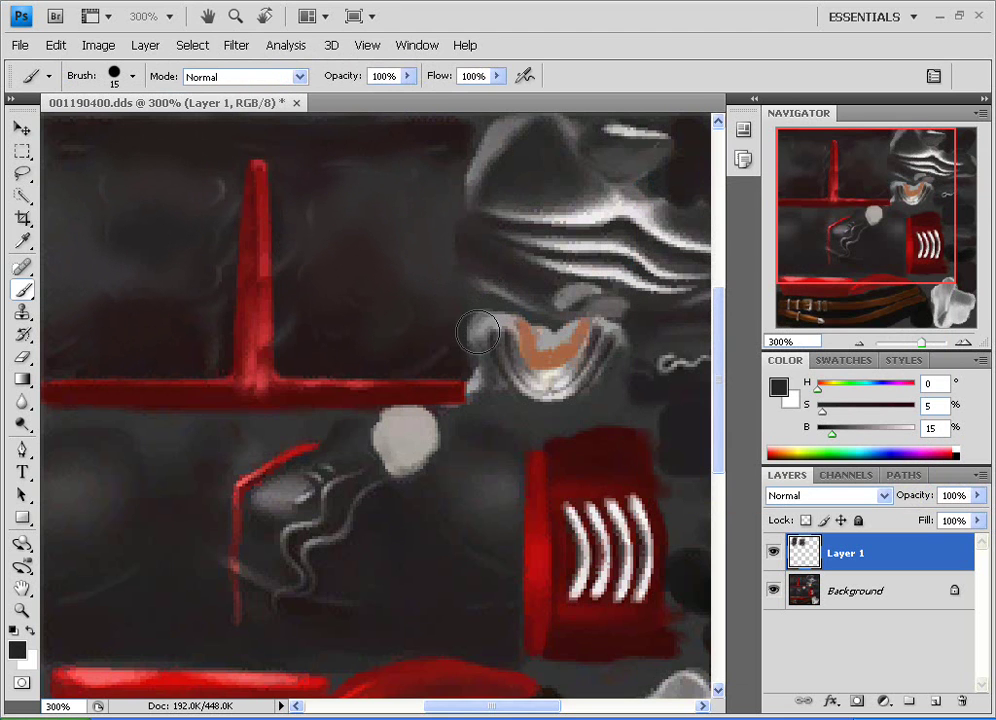
Touch up the faint ornament traces on both sides of the red vertical bar with dark tones sampled from the fabric.
{"action": "left_click", "coordinate": [222, 163], "text": "alt"}
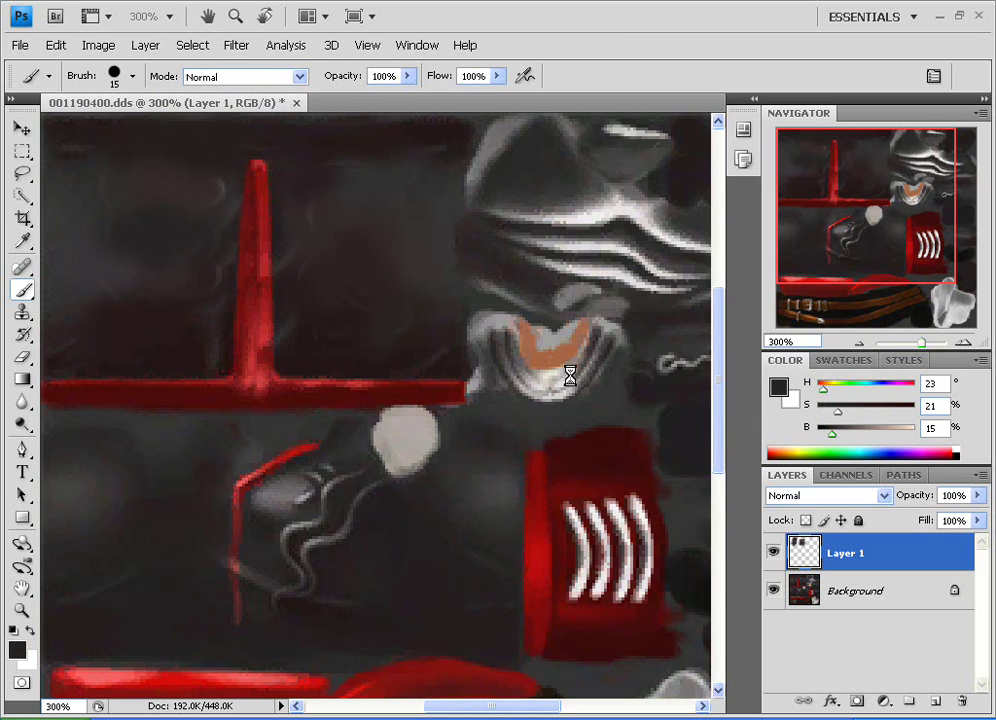
{"action": "left_click", "coordinate": [211, 224], "text": "alt"}
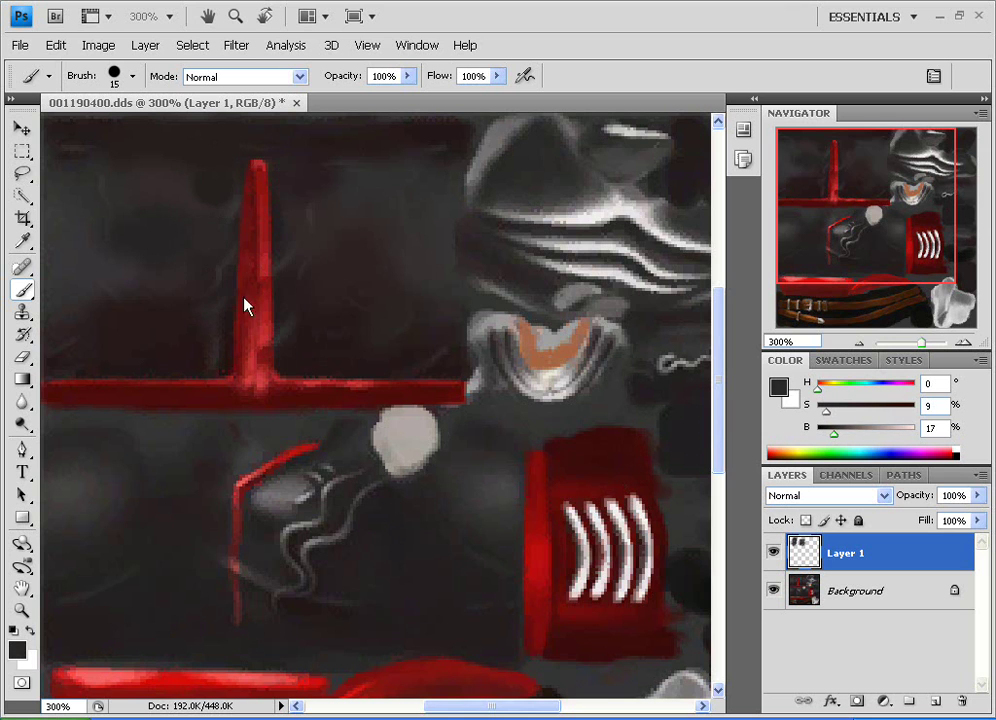
{"action": "left_click", "coordinate": [316, 200], "text": "alt"}
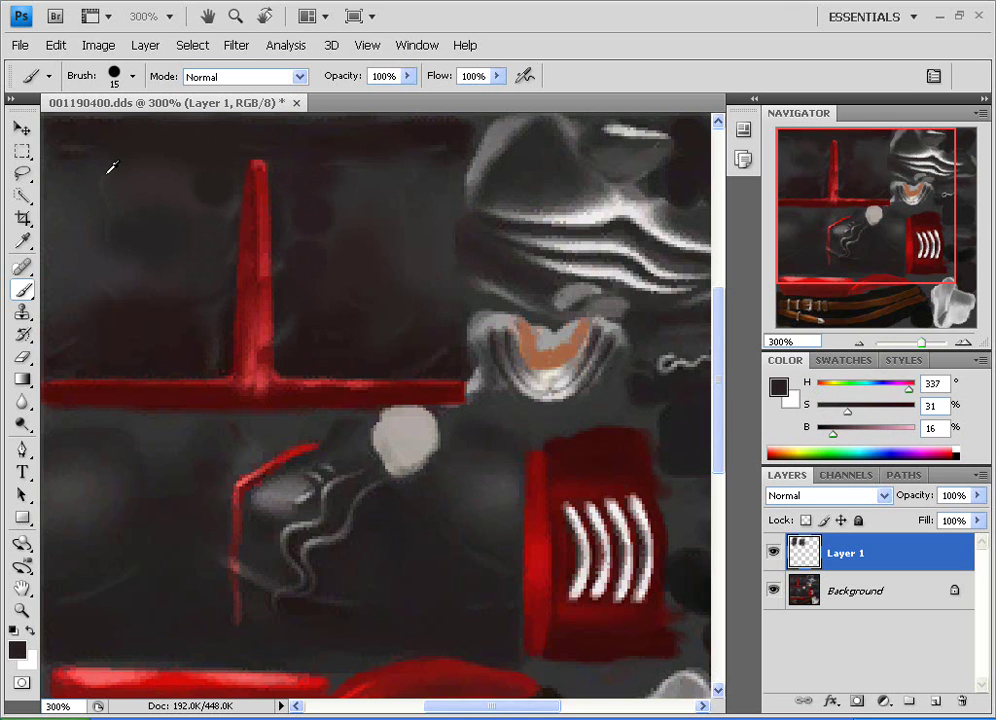
{"action": "left_click", "coordinate": [82, 143], "text": "alt"}
Reapply the last Gaussian Blur to Layer 1 to blend in the touch-ups.
{"action": "left_click", "coordinate": [192, 45]}
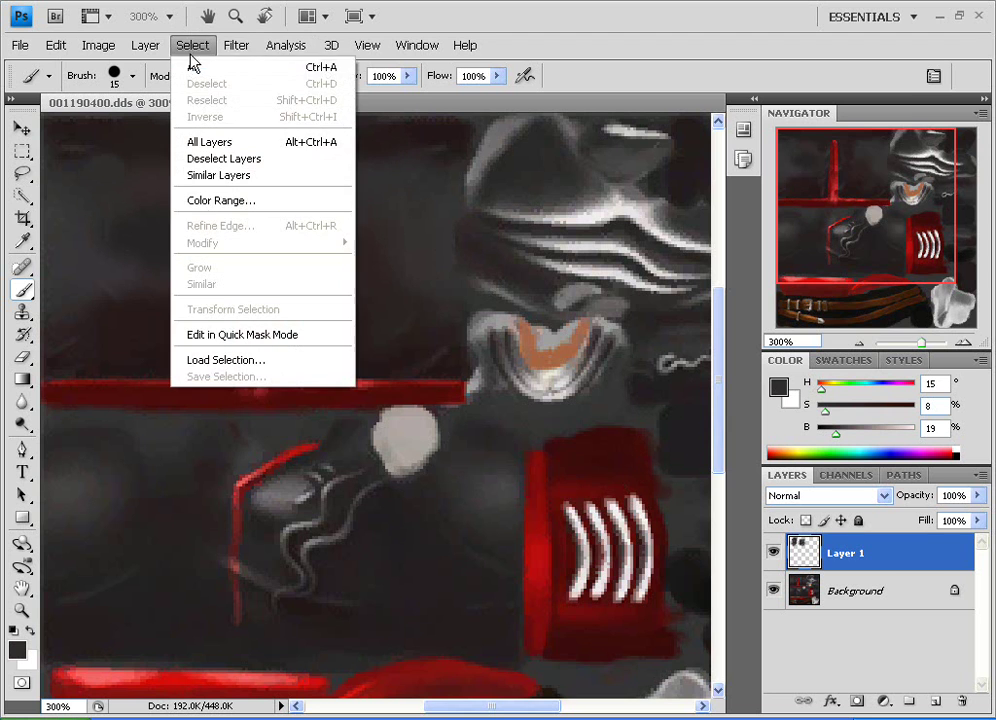
{"action": "mouse_move", "coordinate": [234, 45]}
{"action": "left_click", "coordinate": [241, 66]}
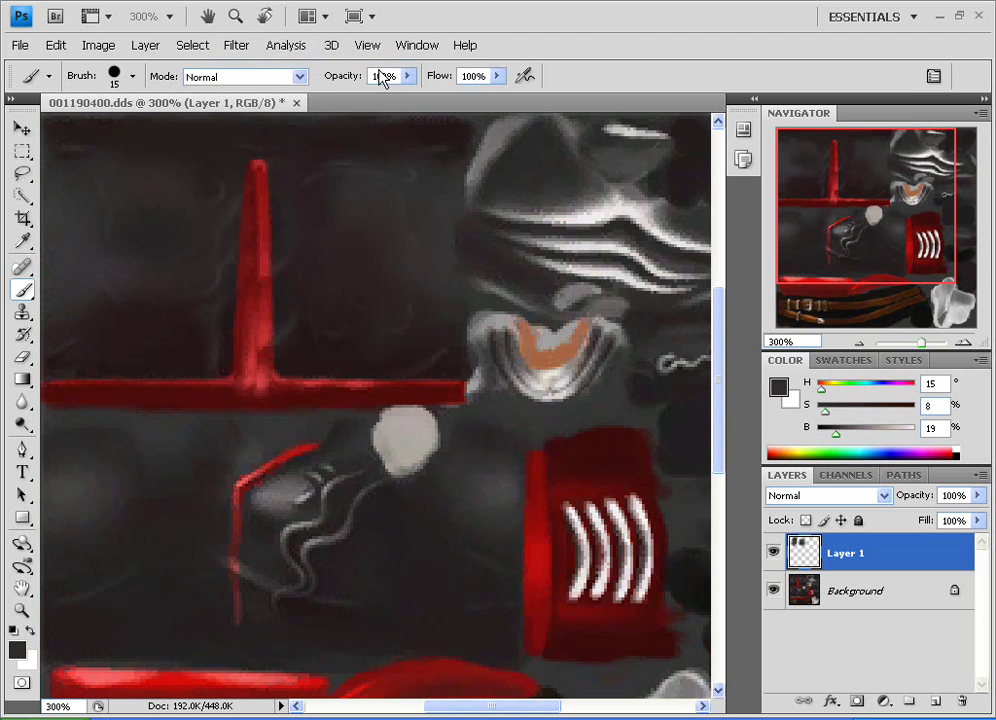
{"action": "key", "text": "ctrl+minus"}
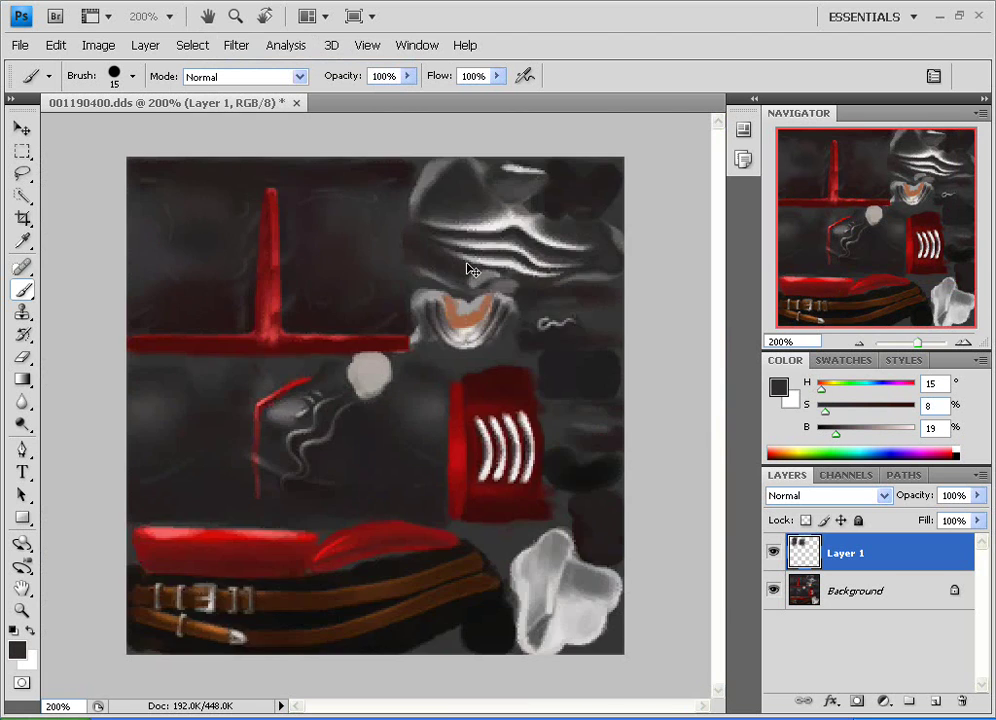
{"action": "key", "text": "ctrl+minus"}
{"action": "key", "text": "ctrl+plus"}
On the Background layer, outline the red panel with the four white curved stripes using the Lasso tool.
{"action": "left_click", "coordinate": [850, 590]}
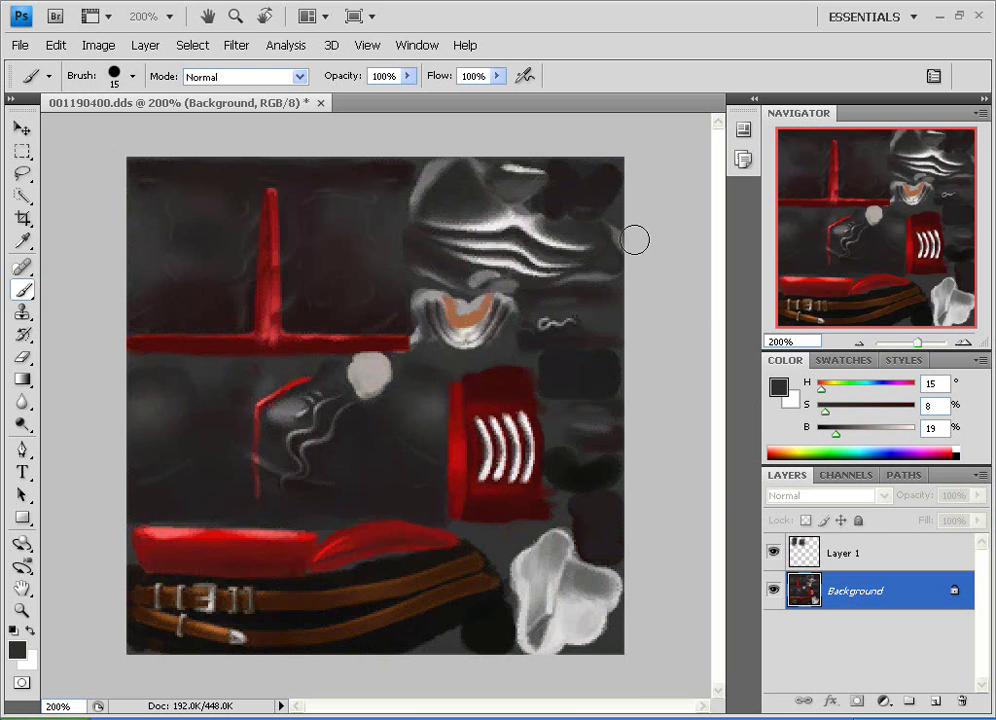
{"action": "key", "text": "ctrl+plus"}
{"action": "key", "text": "ctrl+plus"}
{"action": "left_click_drag", "start_coordinate": [858, 227], "coordinate": [918, 256]}
{"action": "left_click", "coordinate": [22, 173]}
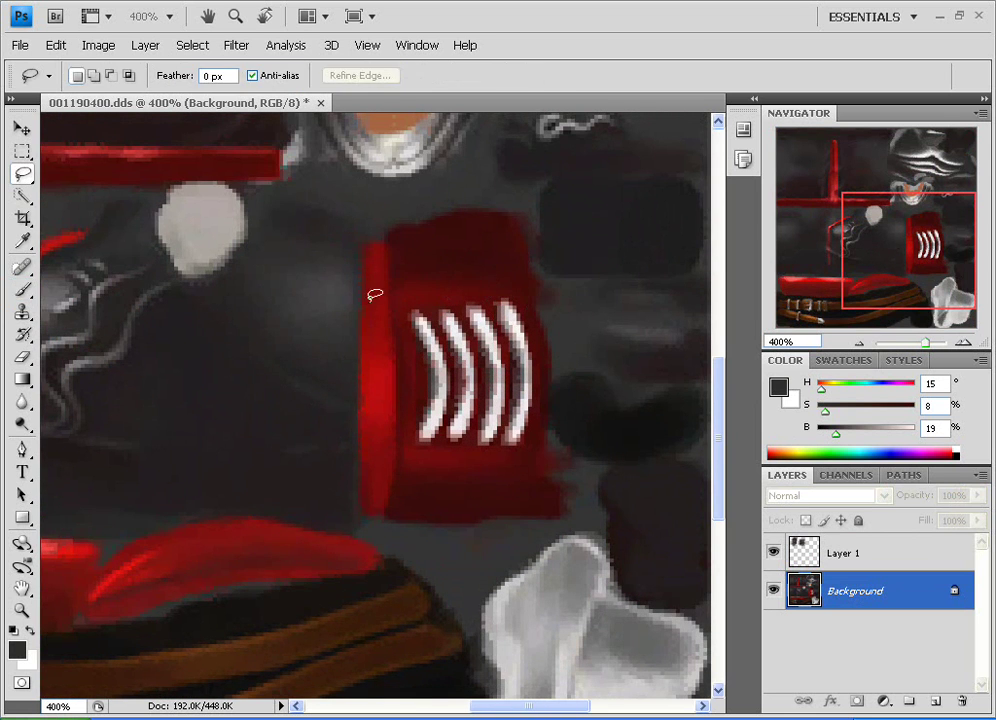
{"action": "mouse_move", "coordinate": [369, 243]}
{"action": "left_mouse_down"}
{"action": "mouse_move", "coordinate": [366, 507]}
{"action": "mouse_move", "coordinate": [422, 517]}
{"action": "mouse_move", "coordinate": [562, 514]}
{"action": "mouse_move", "coordinate": [550, 330]}
{"action": "mouse_move", "coordinate": [532, 298]}
{"action": "mouse_move", "coordinate": [525, 211]}
{"action": "mouse_move", "coordinate": [459, 202]}
{"action": "mouse_move", "coordinate": [368, 242]}
{"action": "left_mouse_up"}
Add the missed slivers along the red panel's outer left edge to the selection.
{"action": "key", "text": "shift"}
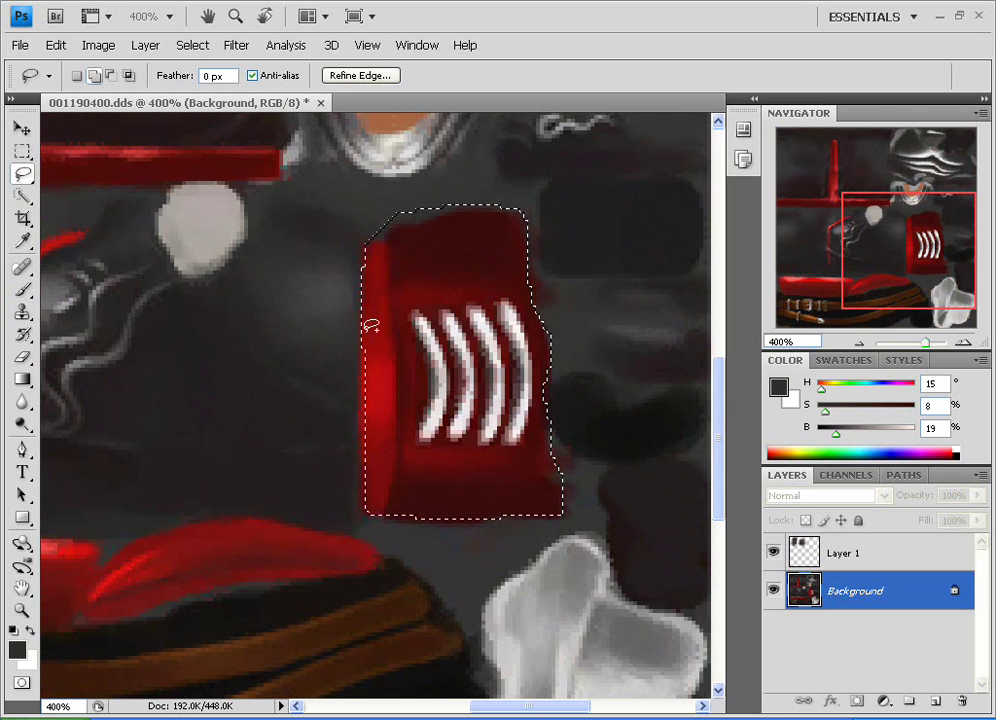
{"action": "mouse_move", "coordinate": [365, 400]}
{"action": "left_mouse_down"}
{"action": "mouse_move", "coordinate": [367, 465]}
{"action": "mouse_move", "coordinate": [413, 496]}
{"action": "mouse_move", "coordinate": [413, 289]}
{"action": "mouse_move", "coordinate": [372, 326]}
{"action": "left_mouse_up"}
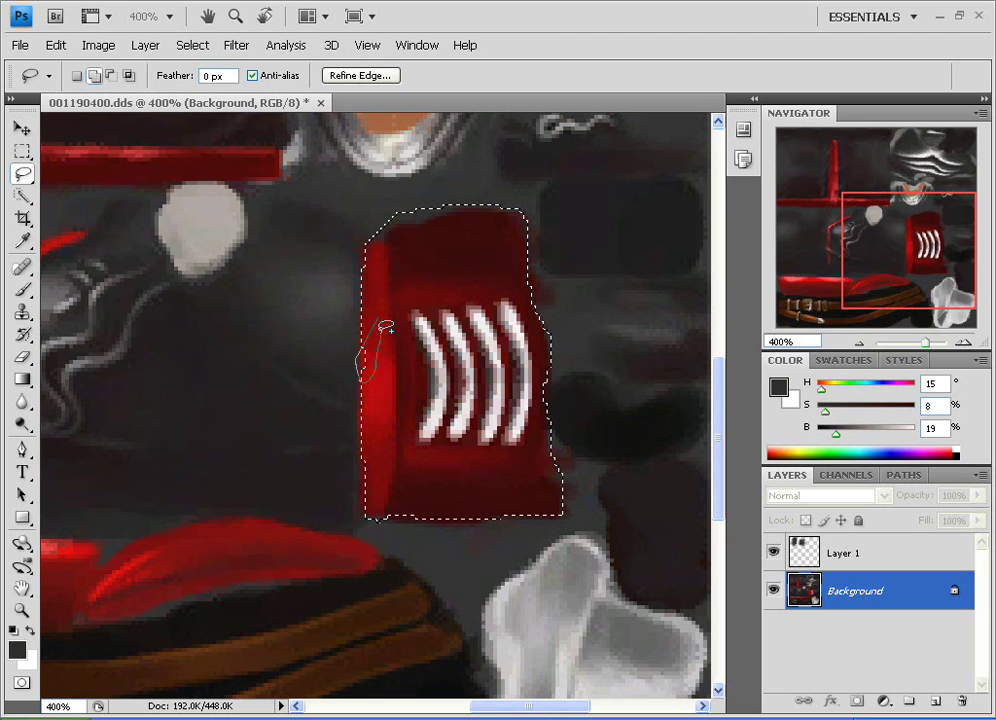
{"action": "left_click_drag", "start_coordinate": [386, 326], "coordinate": [380, 330]}
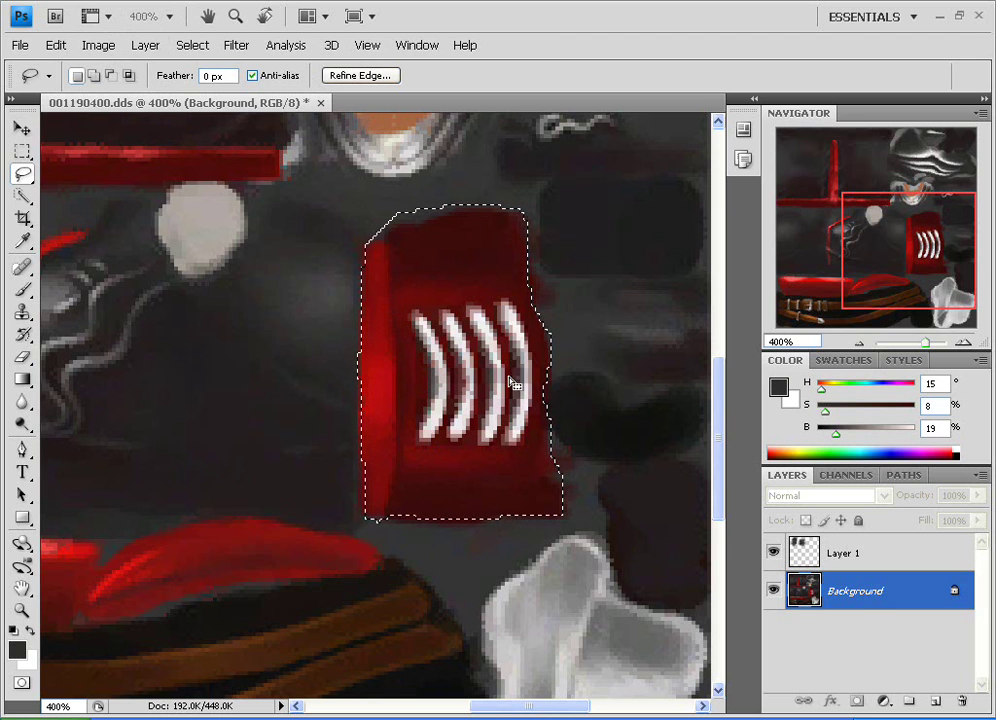
Recolour the selected red panel on the Background layer to blue using Hue/Saturation with hue -160 and saturation -41.
{"action": "left_click", "coordinate": [852, 566]}
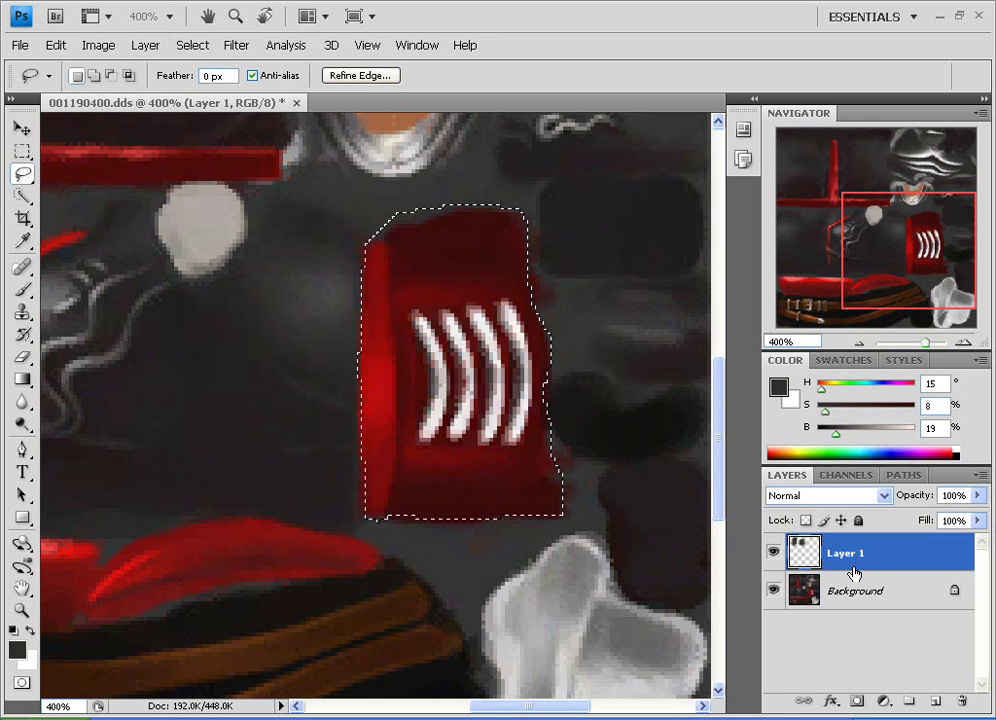
{"action": "left_click", "coordinate": [855, 600]}
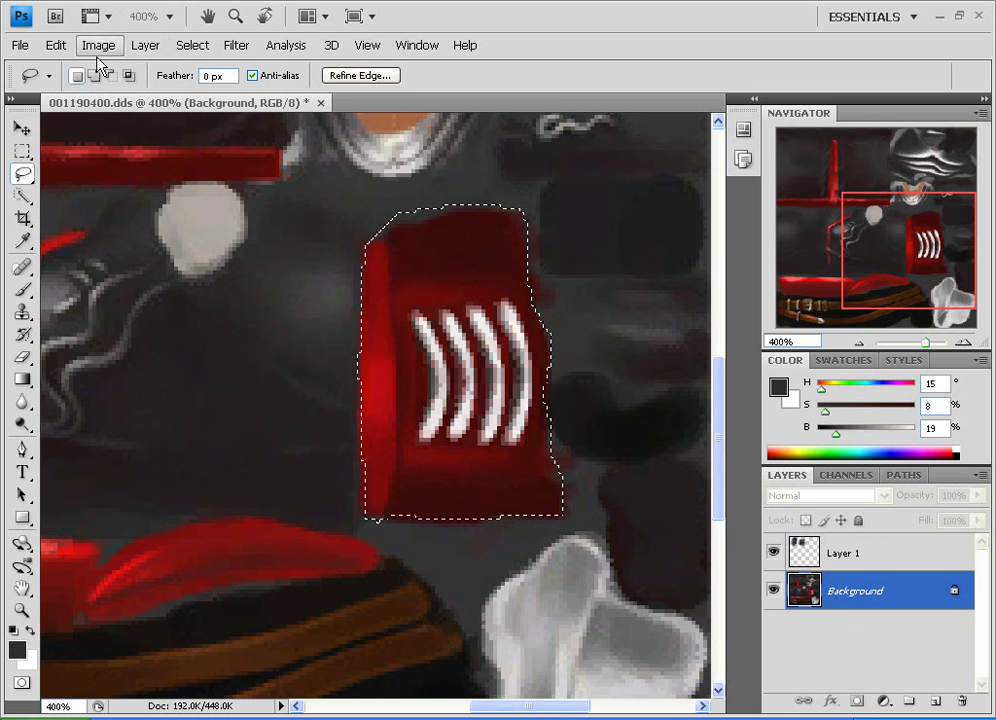
{"action": "left_click", "coordinate": [98, 47]}
{"action": "mouse_move", "coordinate": [193, 95]}
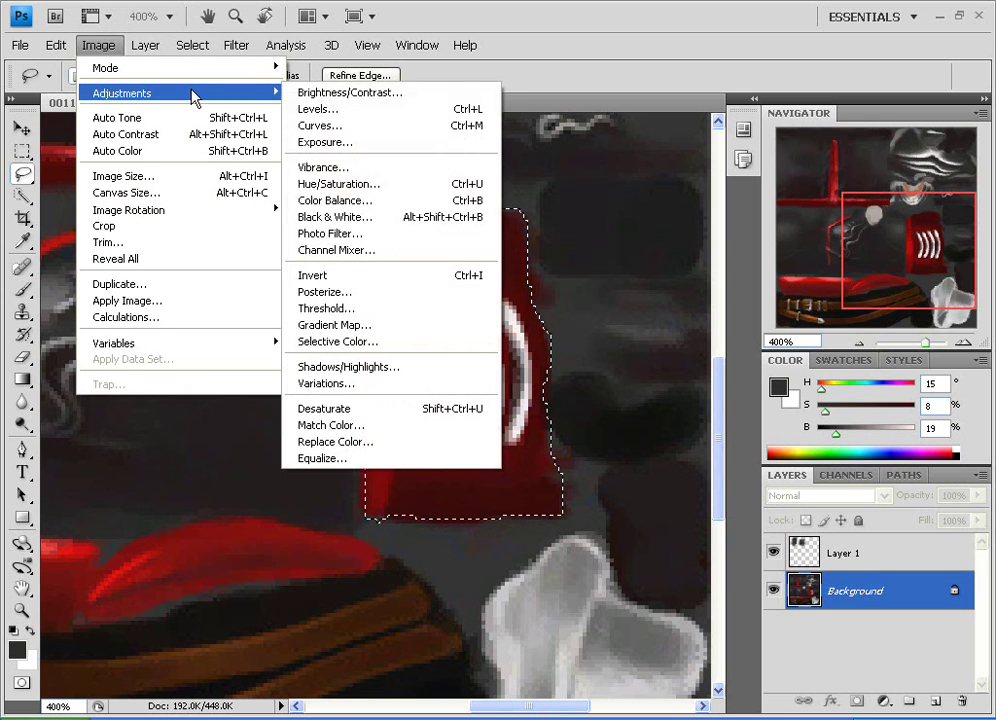
{"action": "left_click", "coordinate": [360, 186]}
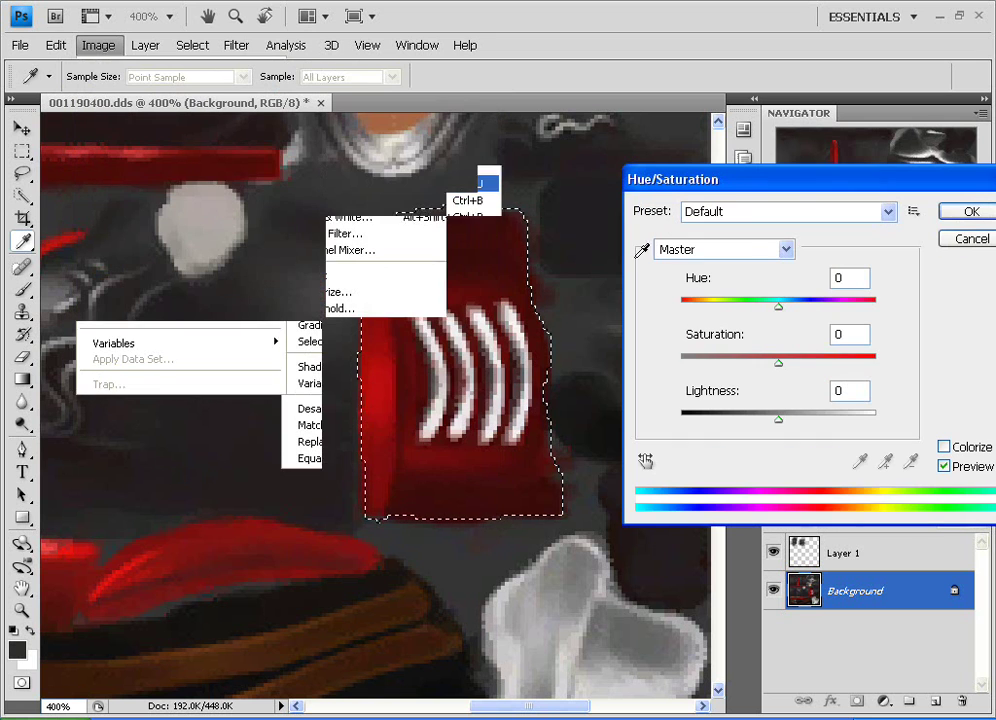
{"action": "left_click_drag", "start_coordinate": [778, 313], "coordinate": [689, 318]}
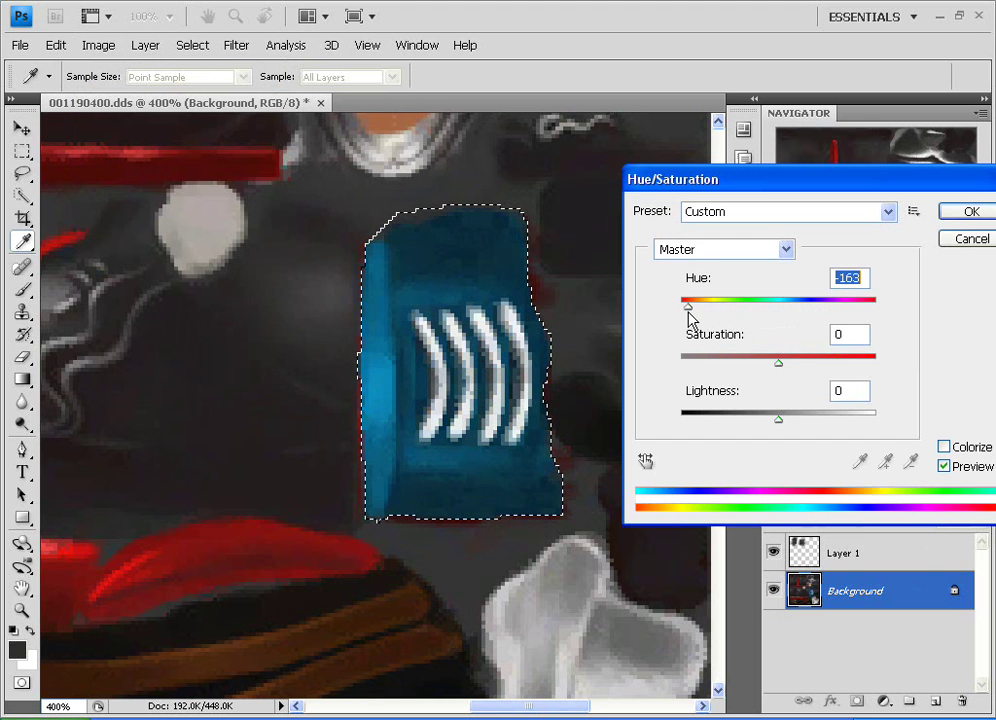
{"action": "left_click_drag", "start_coordinate": [780, 366], "coordinate": [740, 368]}
{"action": "left_click_drag", "start_coordinate": [808, 180], "coordinate": [762, 191]}
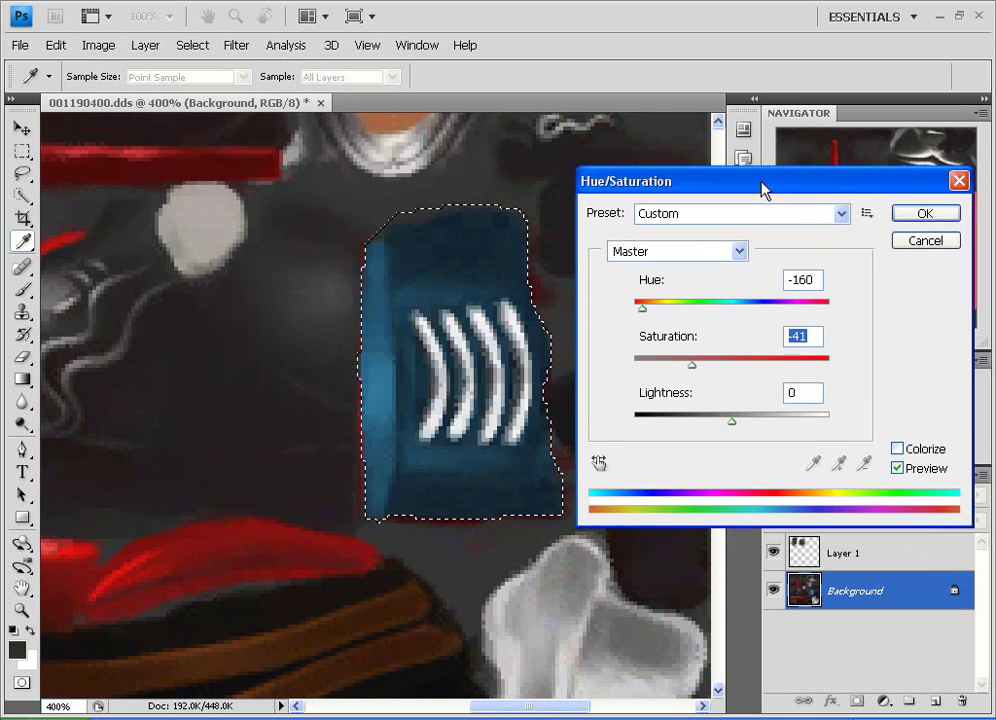
{"action": "left_click", "coordinate": [920, 212]}
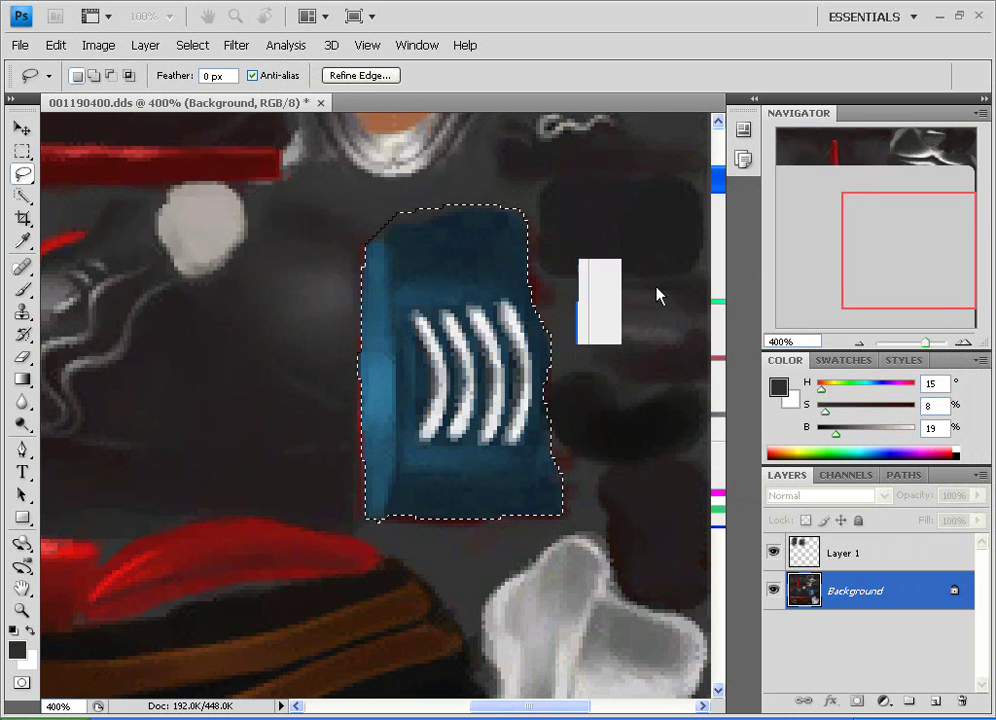
Deselect the blue panel and check the whole texture.
{"action": "key", "text": "ctrl+minus"}
{"action": "key", "text": "ctrl+minus"}
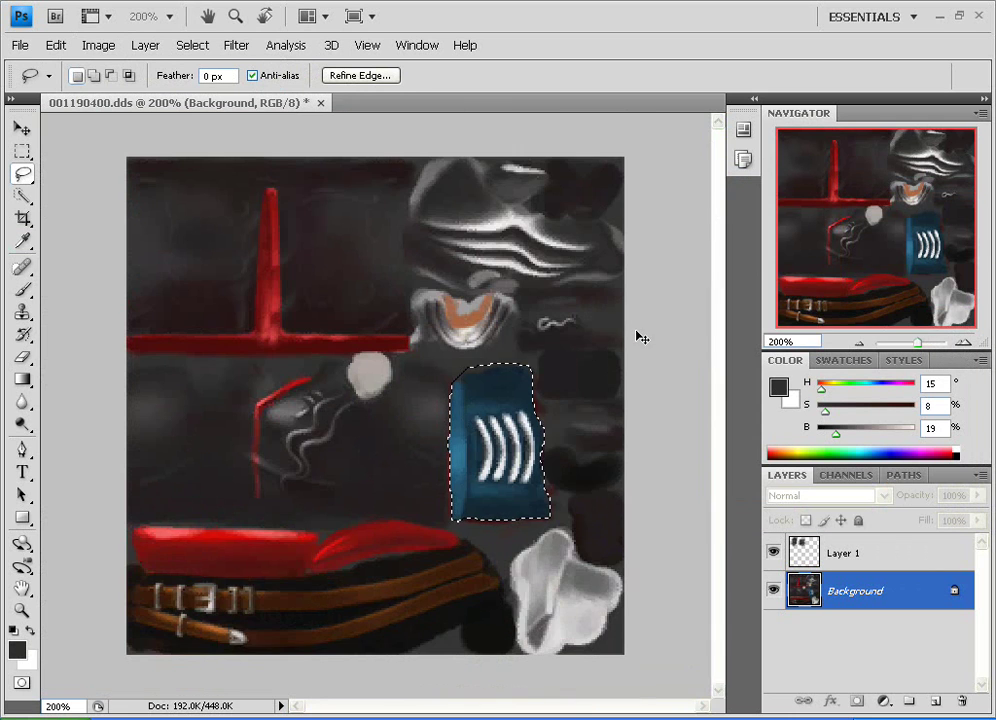
{"action": "right_click", "coordinate": [506, 404]}
{"action": "left_click", "coordinate": [619, 413]}
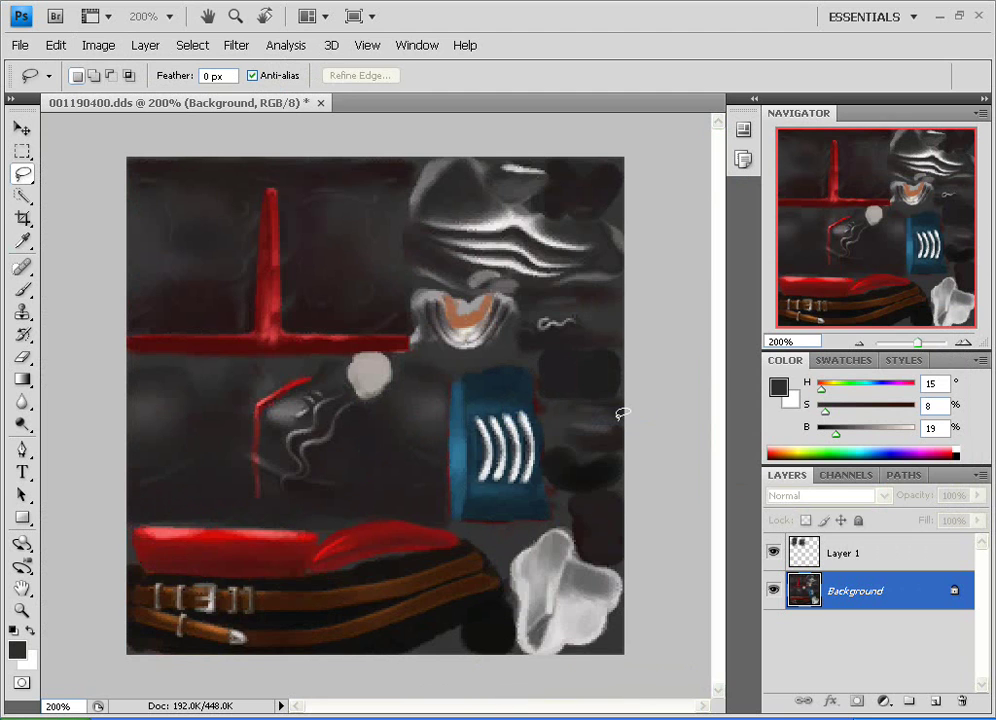
{"action": "key", "text": "ctrl+minus"}
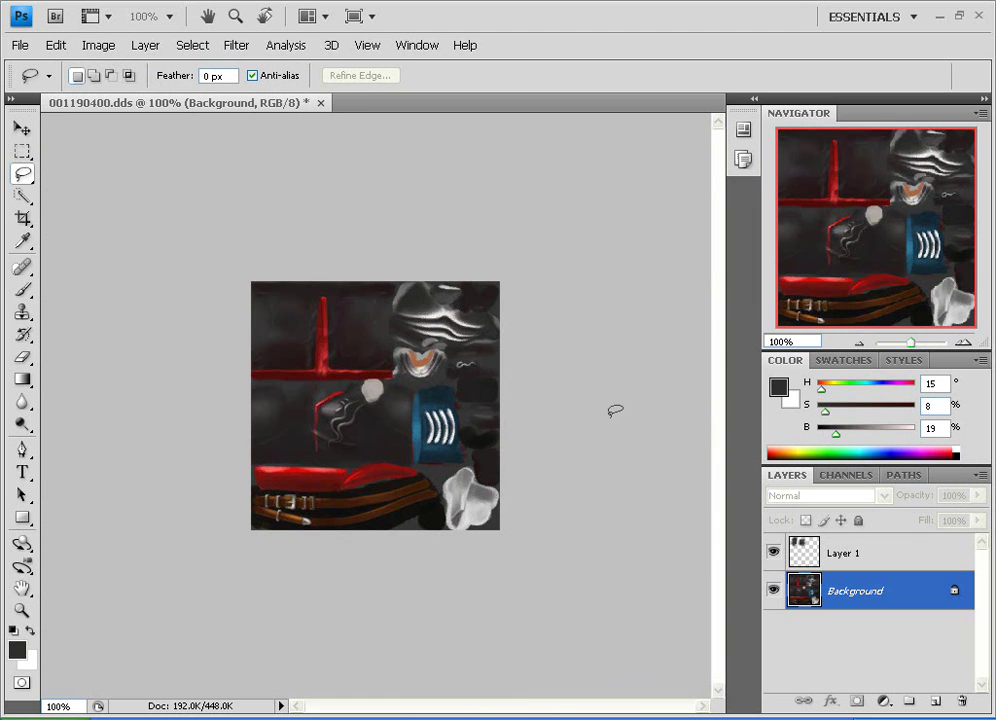
{"action": "key", "text": "ctrl+plus"}
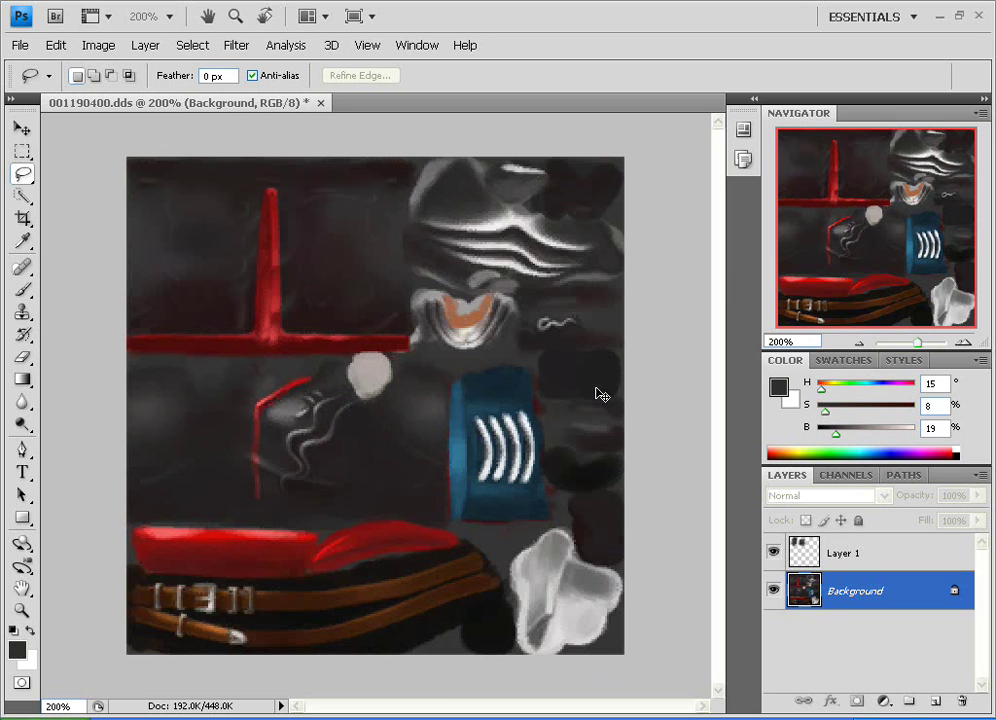